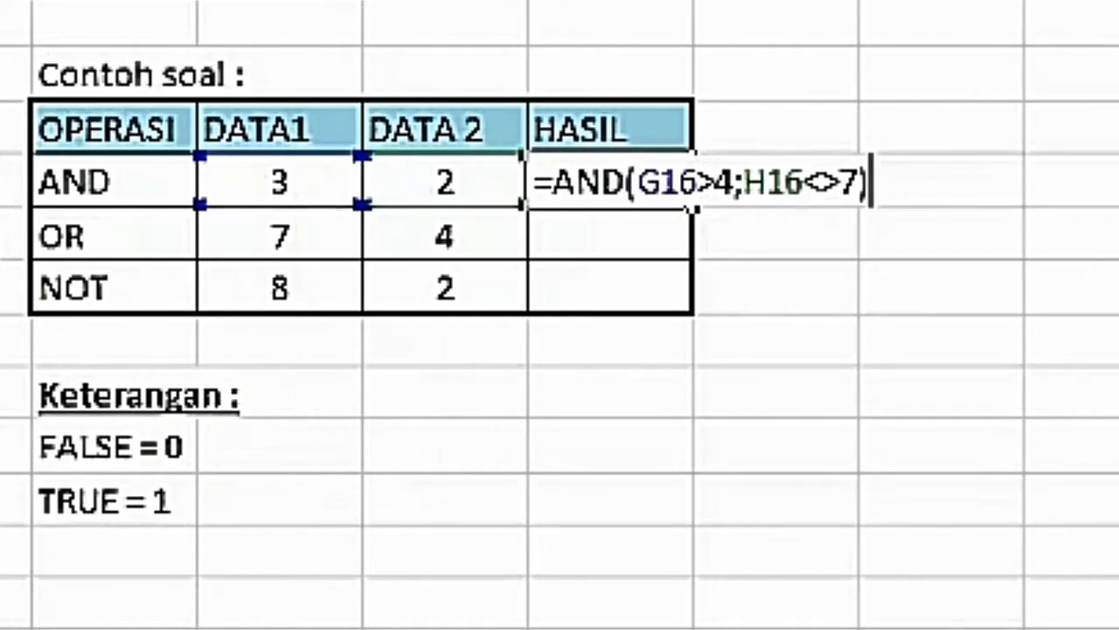
Enter the formula =AND(G16>4;H16<>7) as the HASIL value of the AND row.
{"action": "key", "text": "Return"}
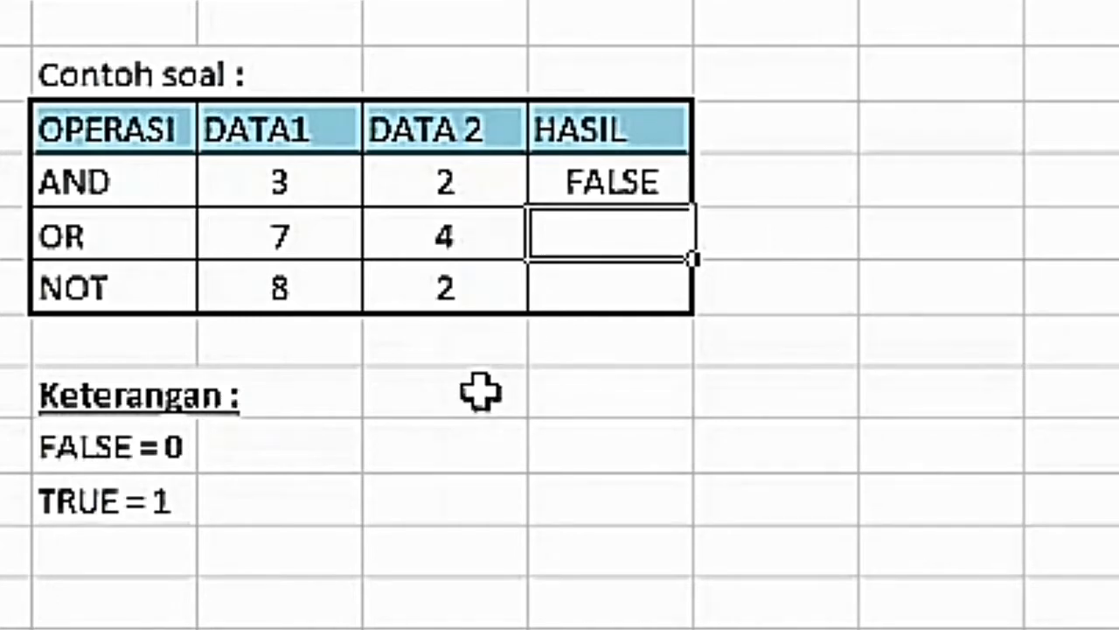
{"action": "left_click", "coordinate": [568, 187]}
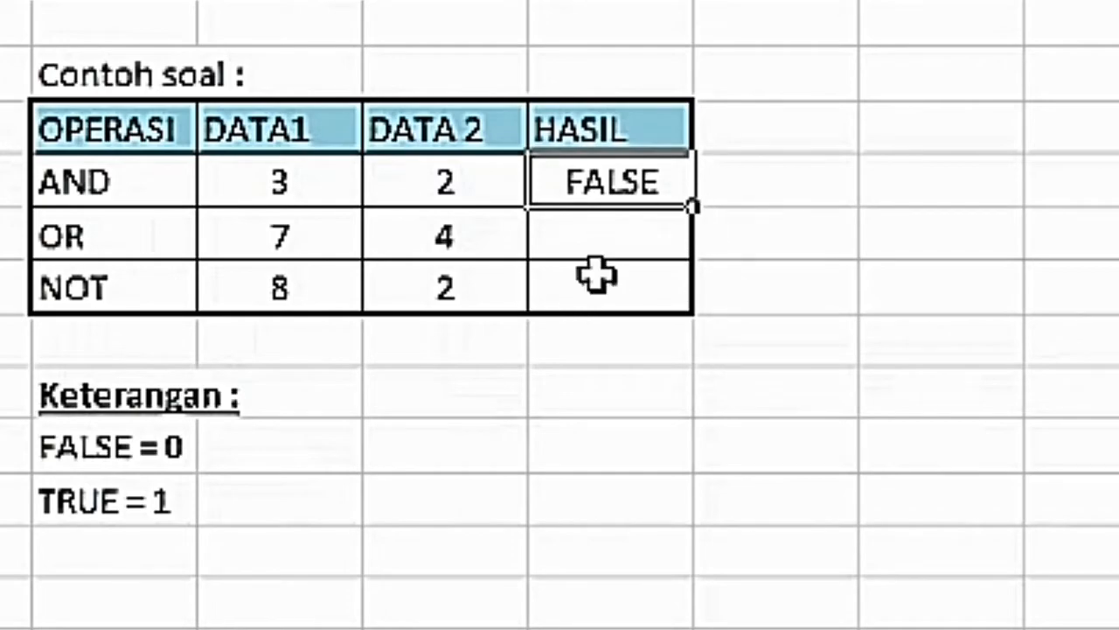
{"action": "left_click", "coordinate": [570, 251]}
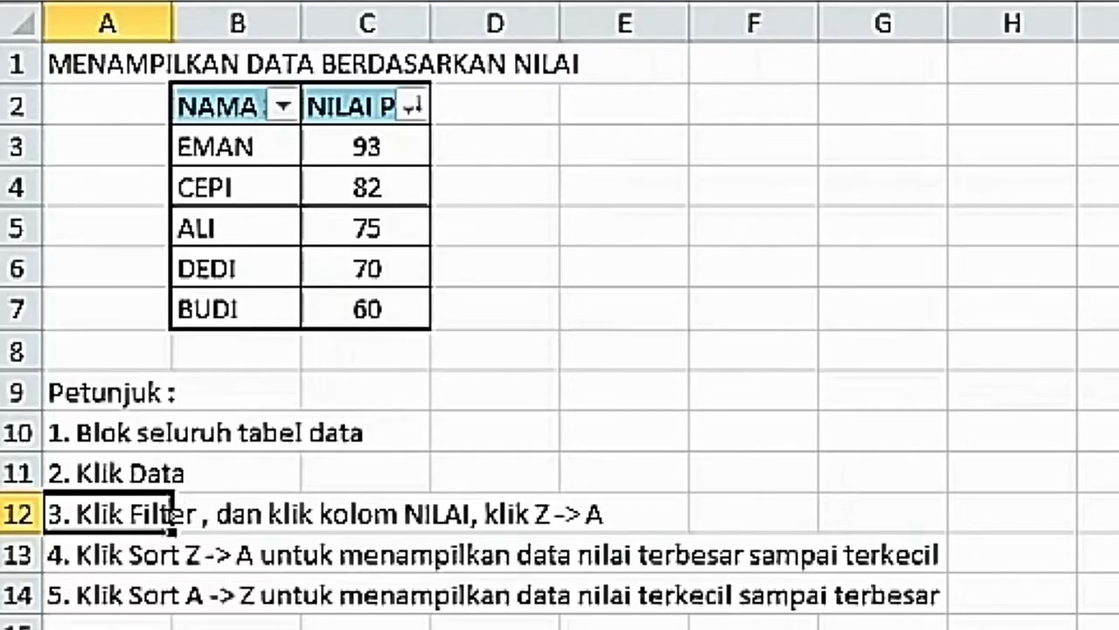
Select the student score table B2:C7 and examine the sort options in the NILAI PTS column filter.
{"action": "left_click", "coordinate": [367, 628]}
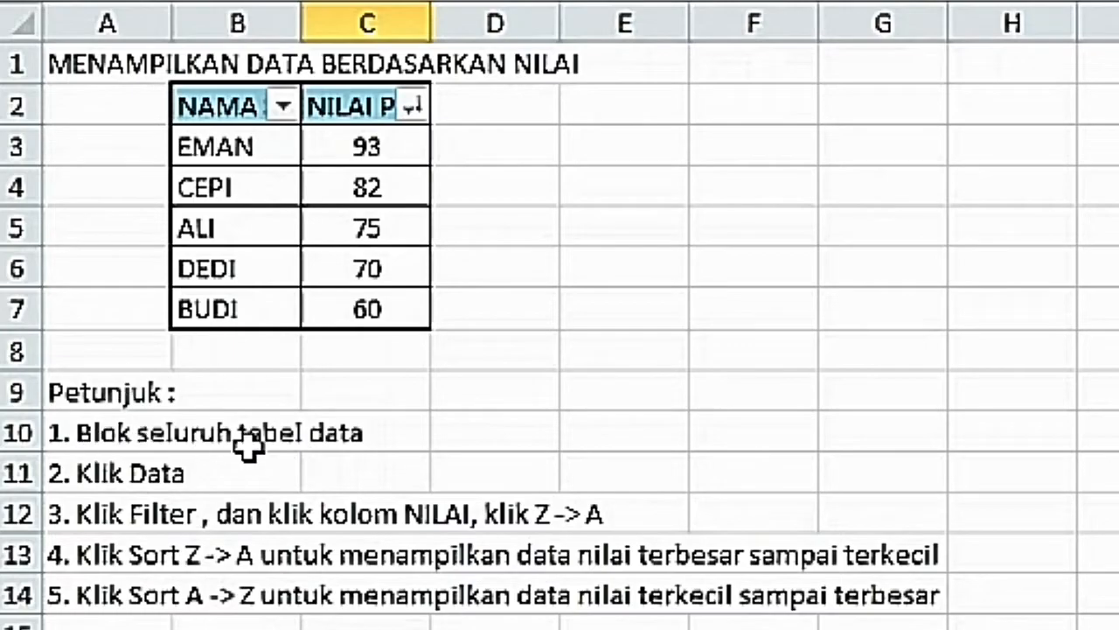
{"action": "left_click_drag", "start_coordinate": [207, 100], "coordinate": [358, 306]}
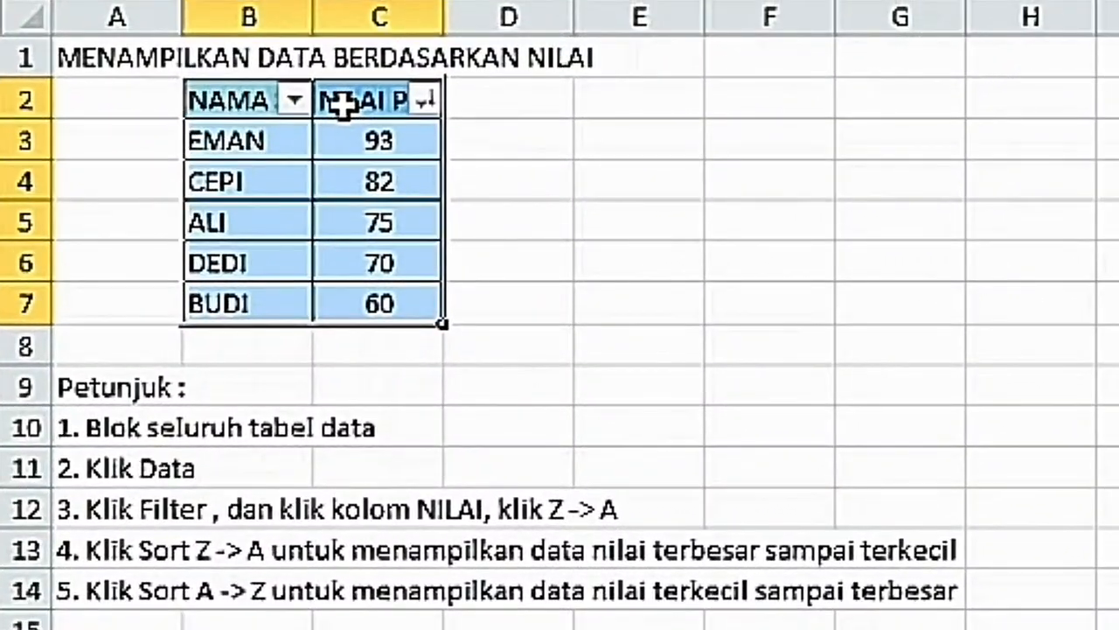
{"action": "left_click", "coordinate": [341, 103]}
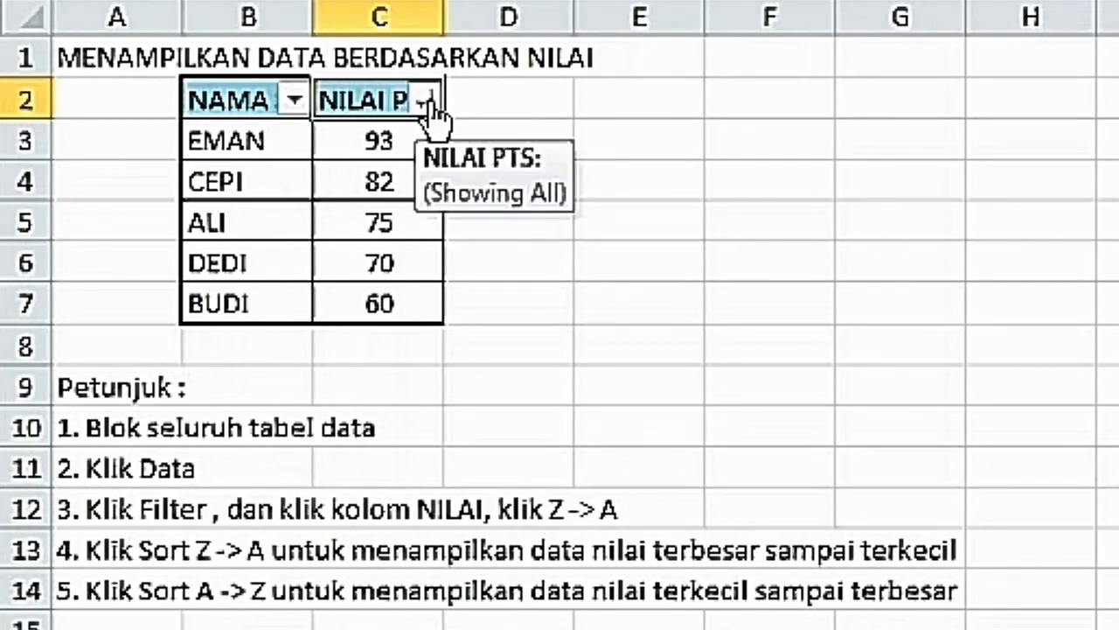
{"action": "left_click", "coordinate": [424, 102]}
{"action": "left_click", "coordinate": [424, 102]}
{"action": "left_click", "coordinate": [425, 102]}
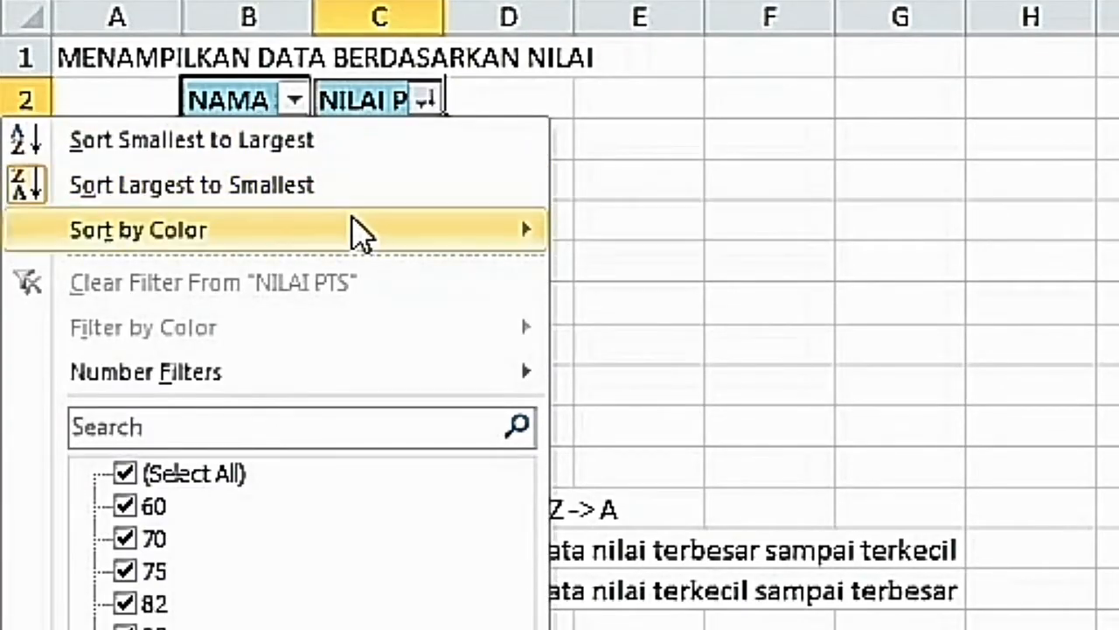
{"action": "mouse_move", "coordinate": [188, 234]}
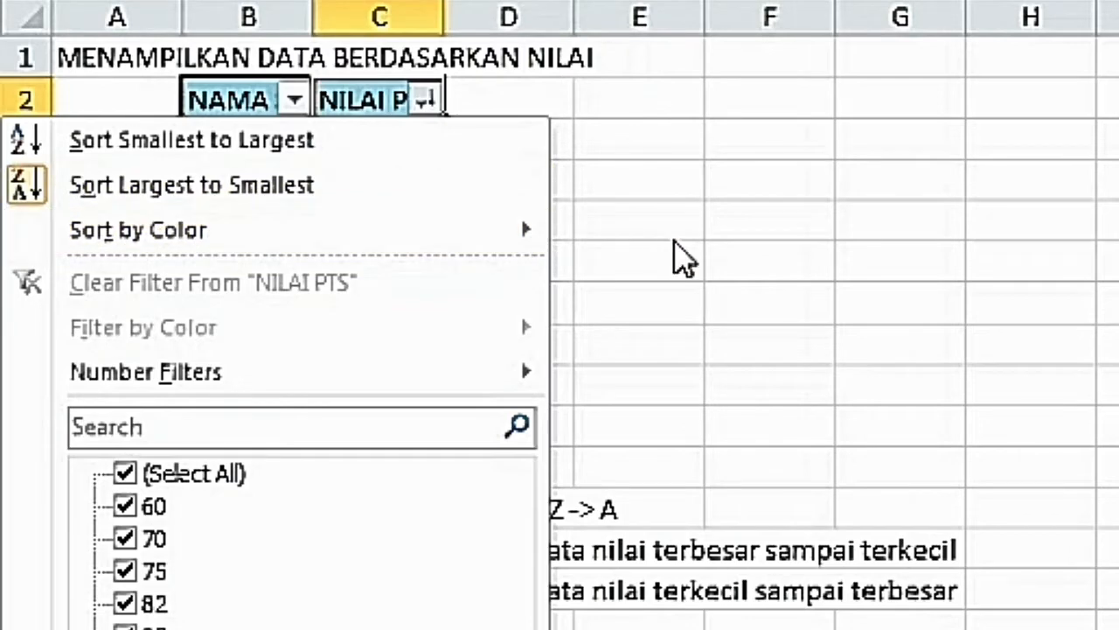
{"action": "left_click", "coordinate": [674, 240]}
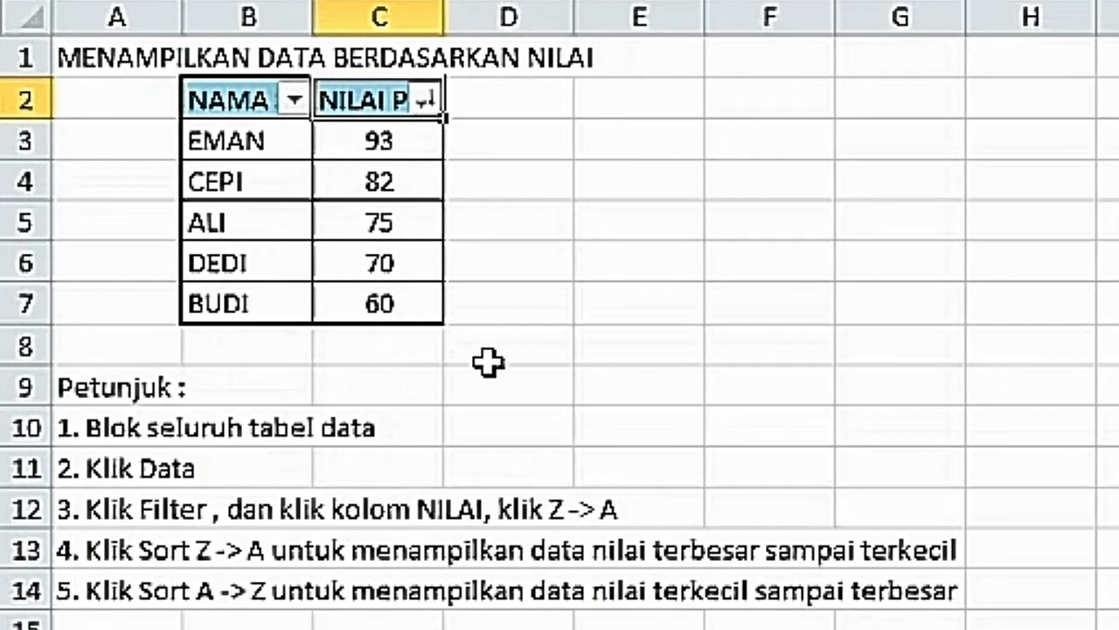
Sort the student table by NILAI PTS from smallest to largest.
{"action": "left_click", "coordinate": [425, 103]}
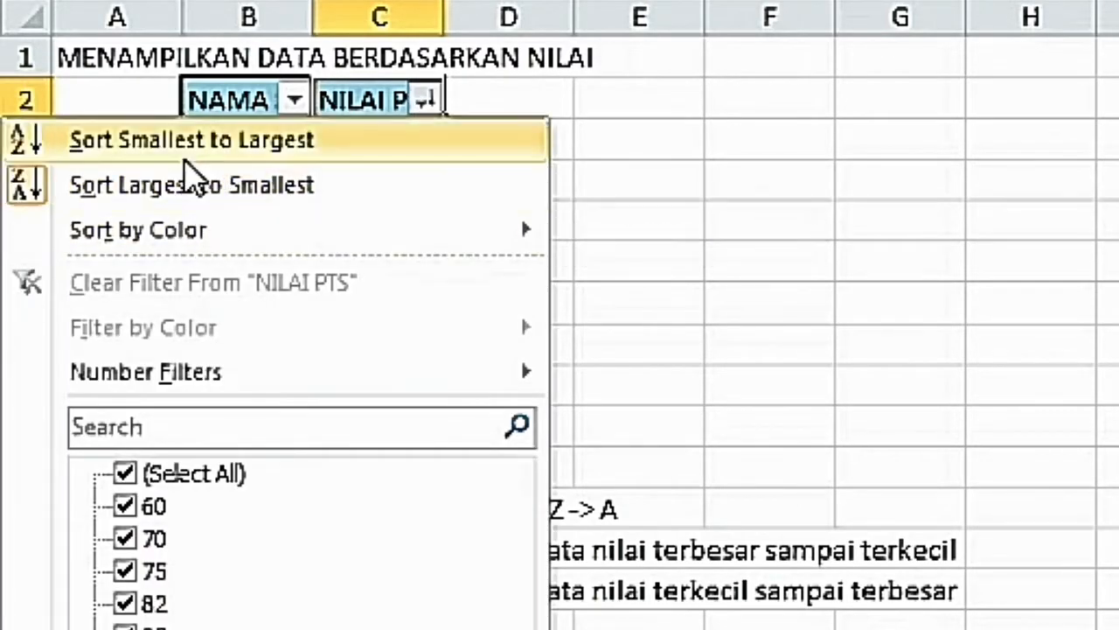
{"action": "left_click", "coordinate": [185, 140]}
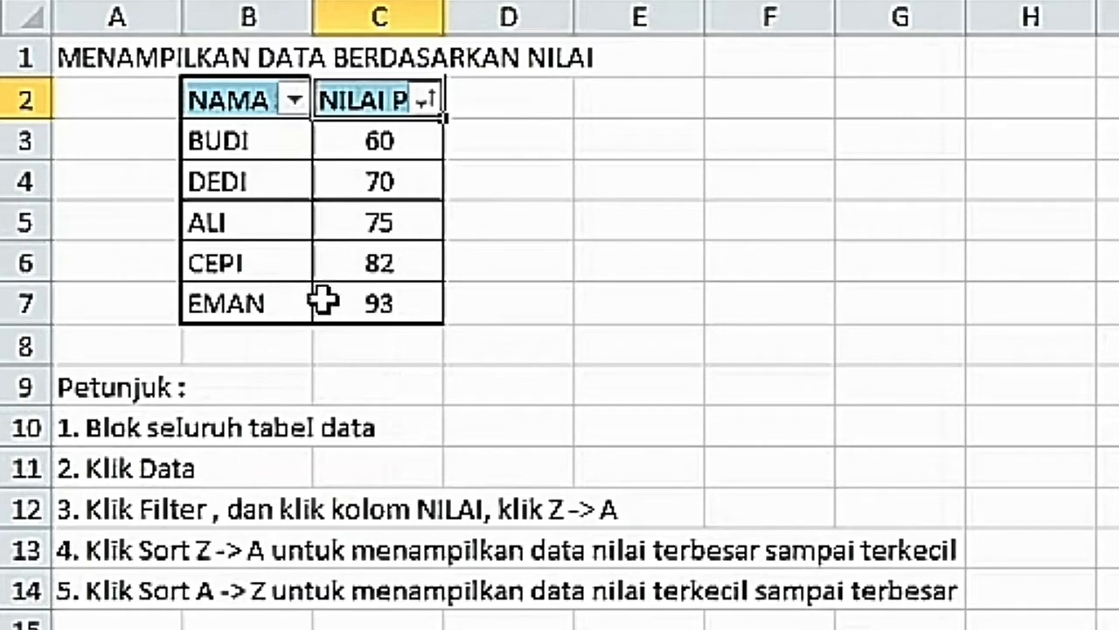
Sort the student table by NILAI PTS from largest to smallest.
{"action": "left_click", "coordinate": [425, 102]}
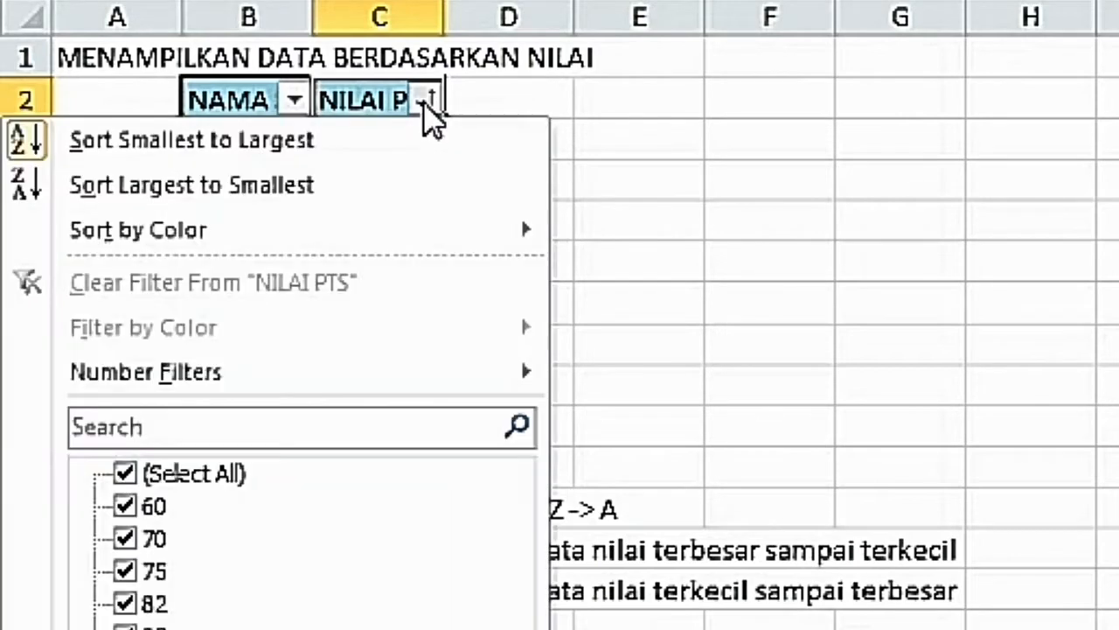
{"action": "left_click", "coordinate": [300, 187]}
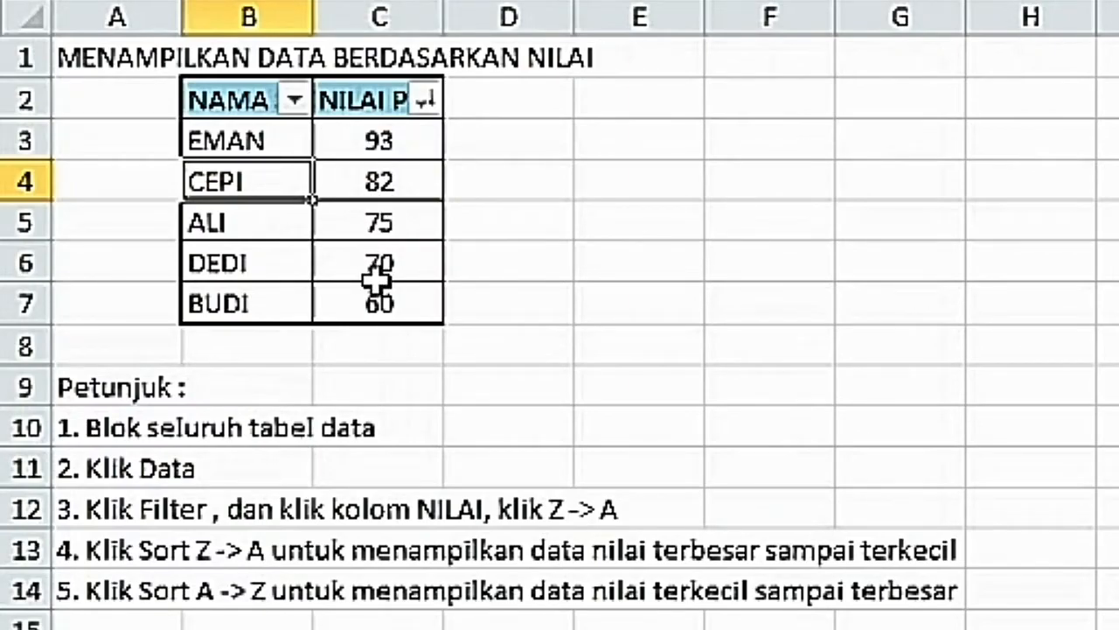
{"action": "left_click", "coordinate": [587, 305]}
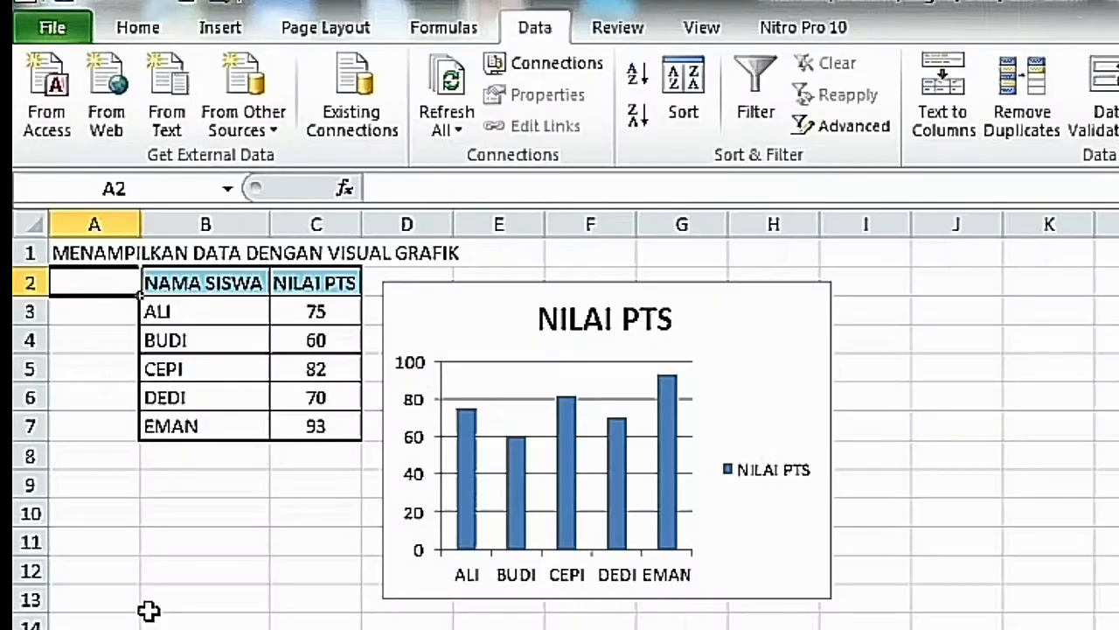
Select the student score table B2:C7 and examine the available Column, Line, Pie, Bar and Area chart types.
{"action": "left_click", "coordinate": [235, 587]}
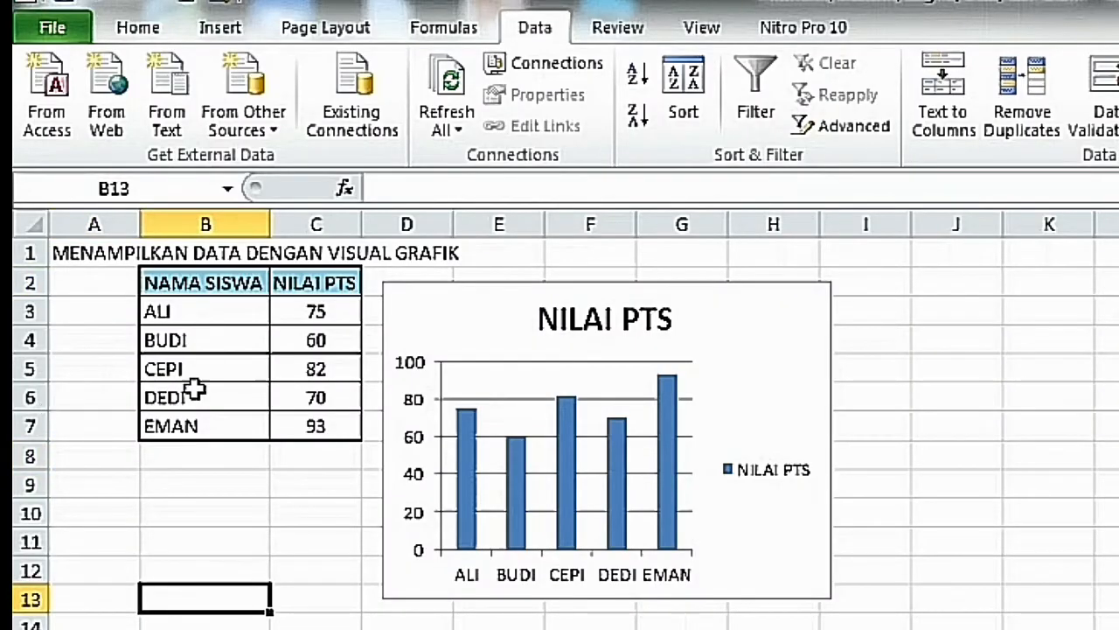
{"action": "left_click_drag", "start_coordinate": [201, 291], "coordinate": [317, 421]}
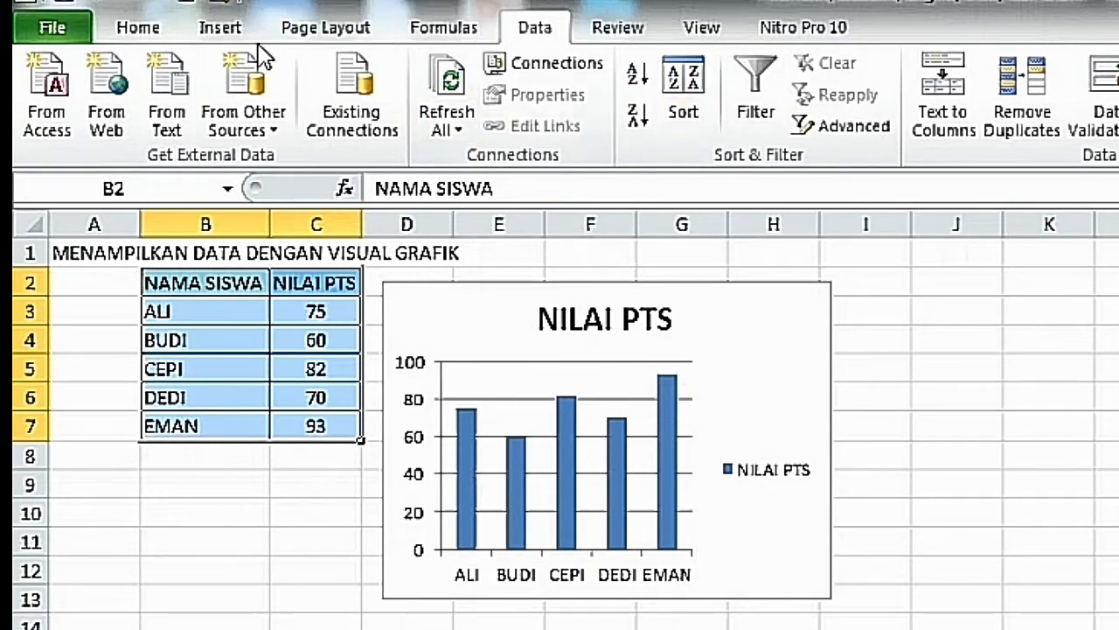
{"action": "left_click", "coordinate": [223, 29]}
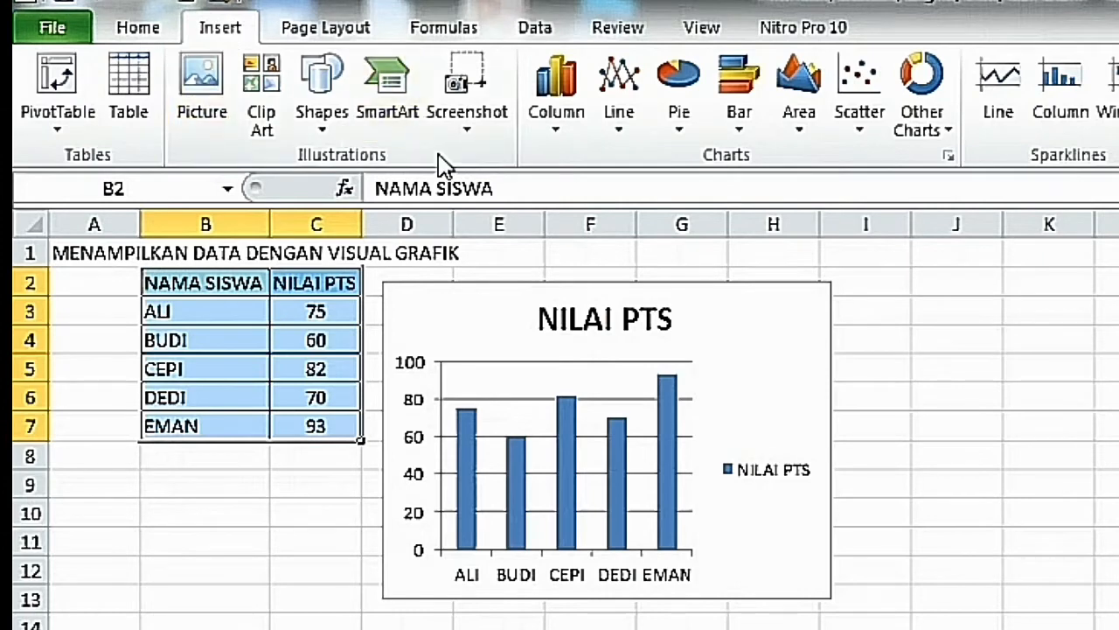
{"action": "left_click", "coordinate": [548, 124]}
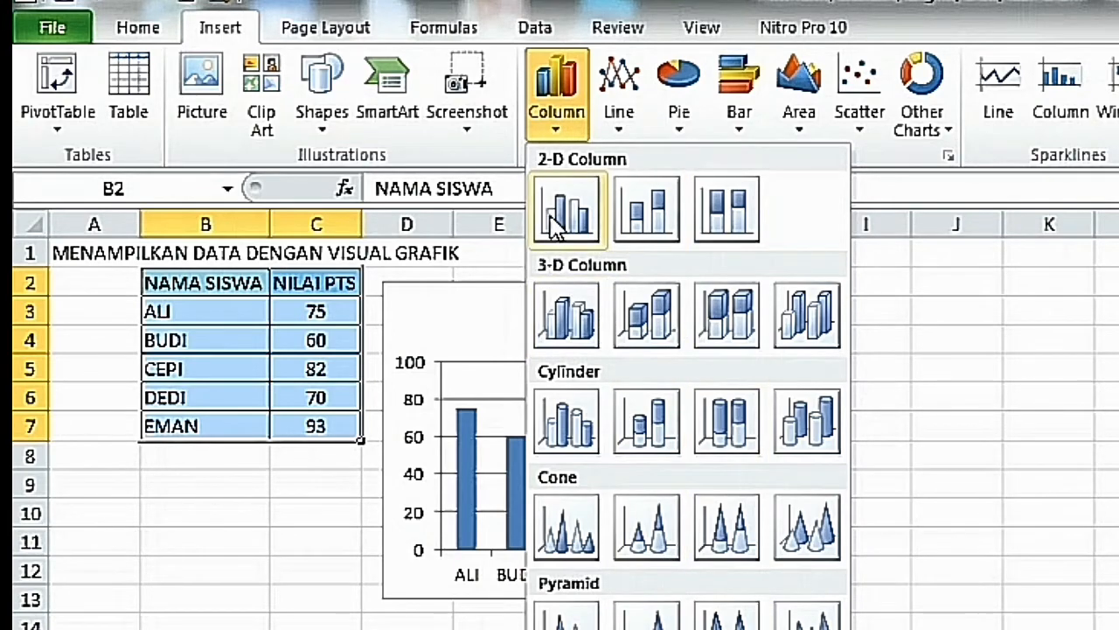
{"action": "left_click", "coordinate": [620, 130]}
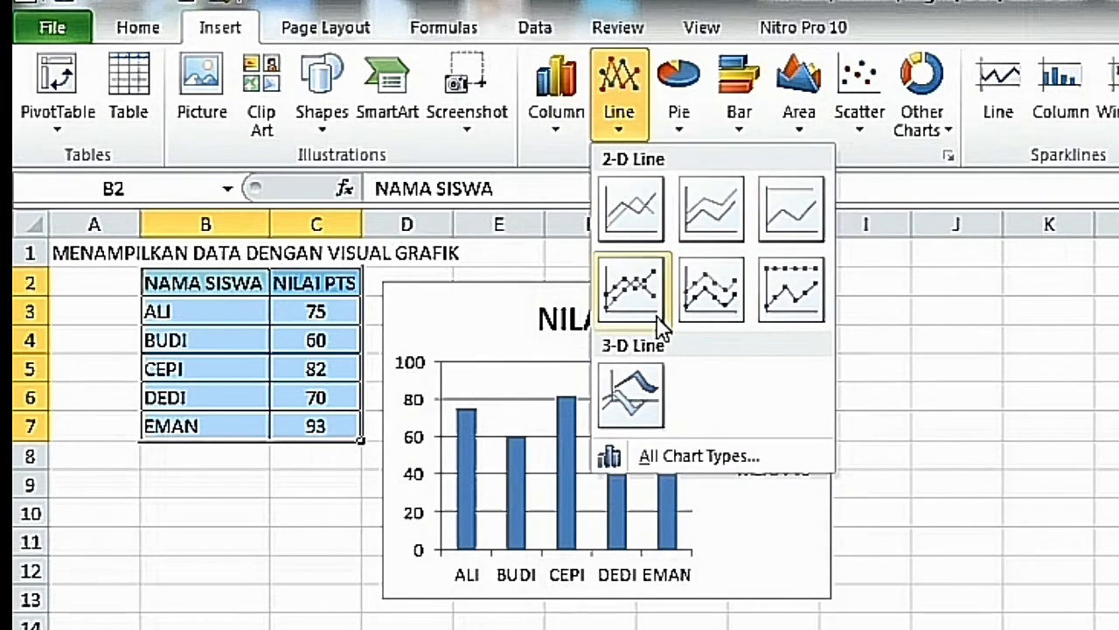
{"action": "left_click", "coordinate": [676, 136]}
{"action": "left_click", "coordinate": [675, 135]}
{"action": "left_click", "coordinate": [679, 131]}
{"action": "left_click", "coordinate": [678, 133]}
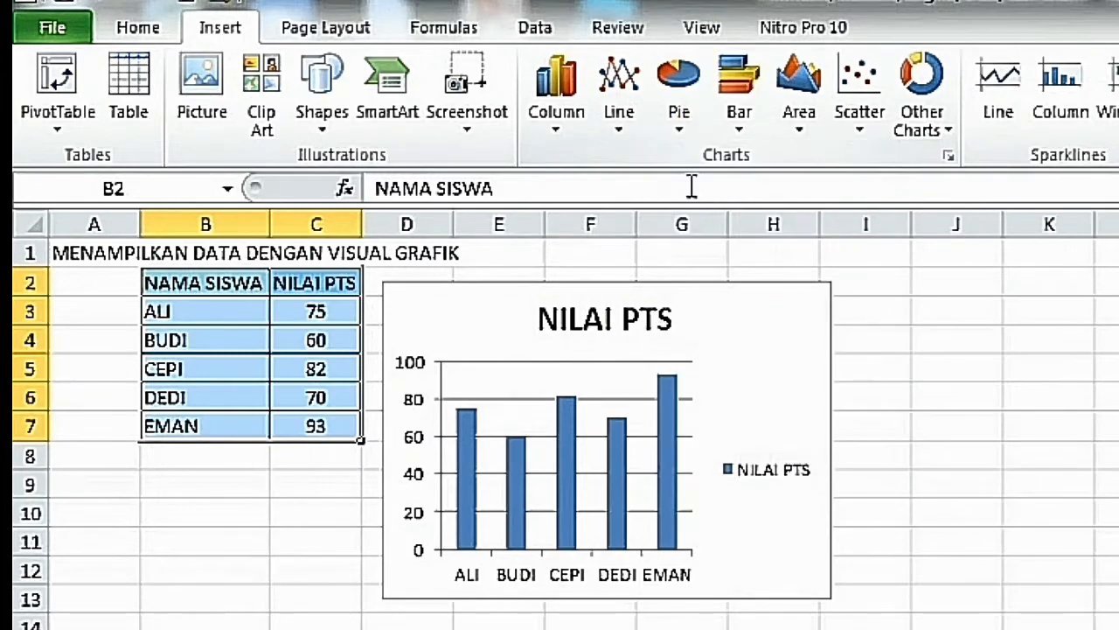
{"action": "left_click", "coordinate": [681, 130]}
{"action": "left_click", "coordinate": [681, 131]}
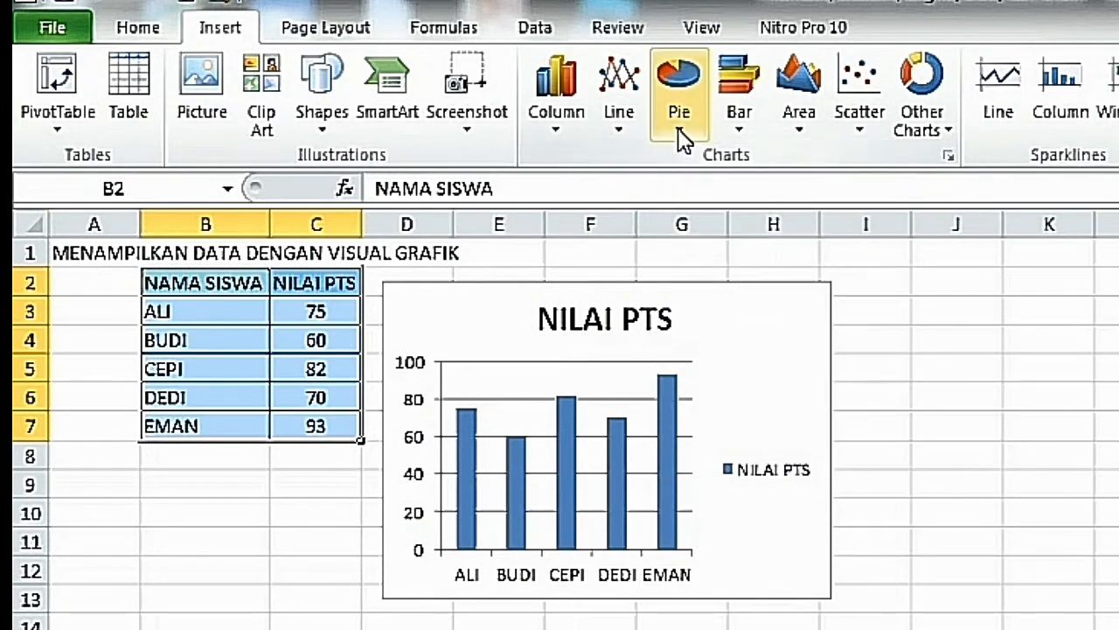
{"action": "left_click", "coordinate": [678, 131]}
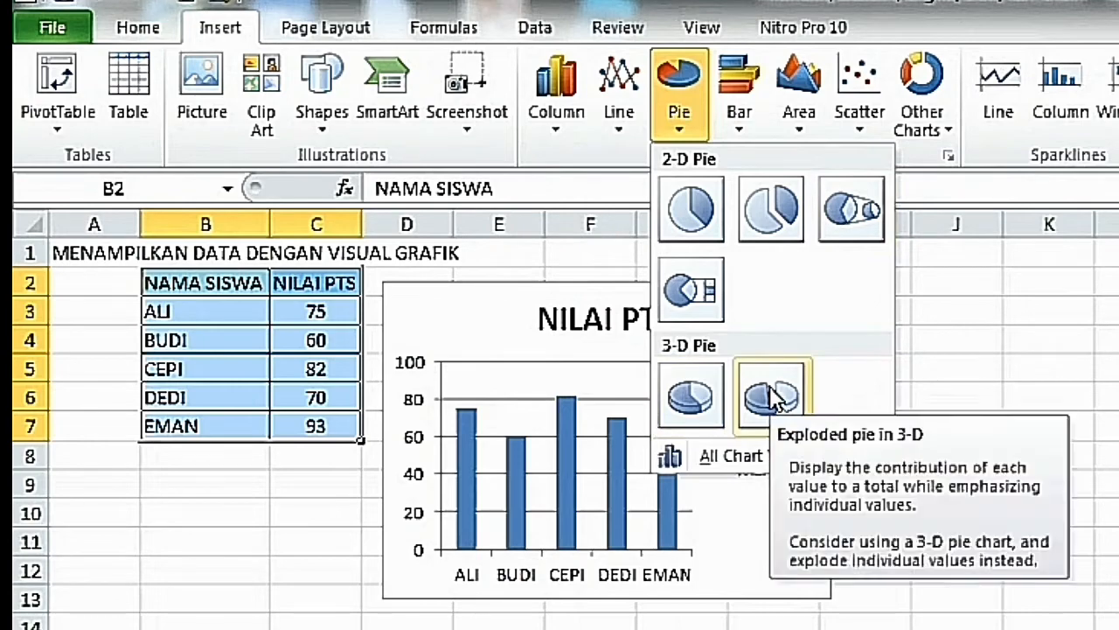
{"action": "left_click", "coordinate": [739, 140]}
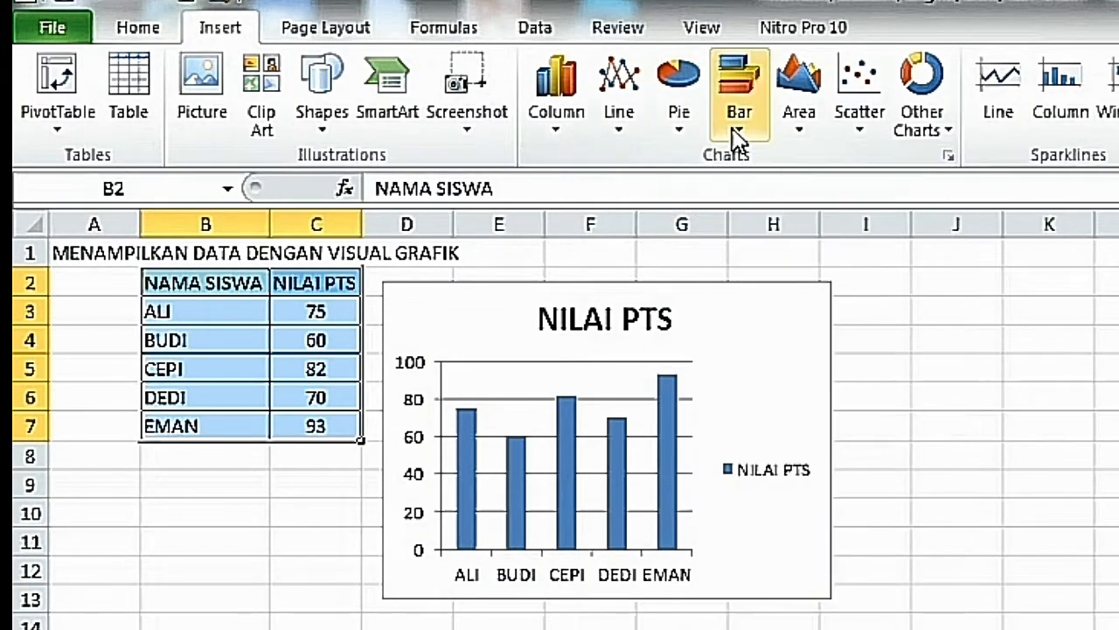
{"action": "left_click", "coordinate": [739, 140]}
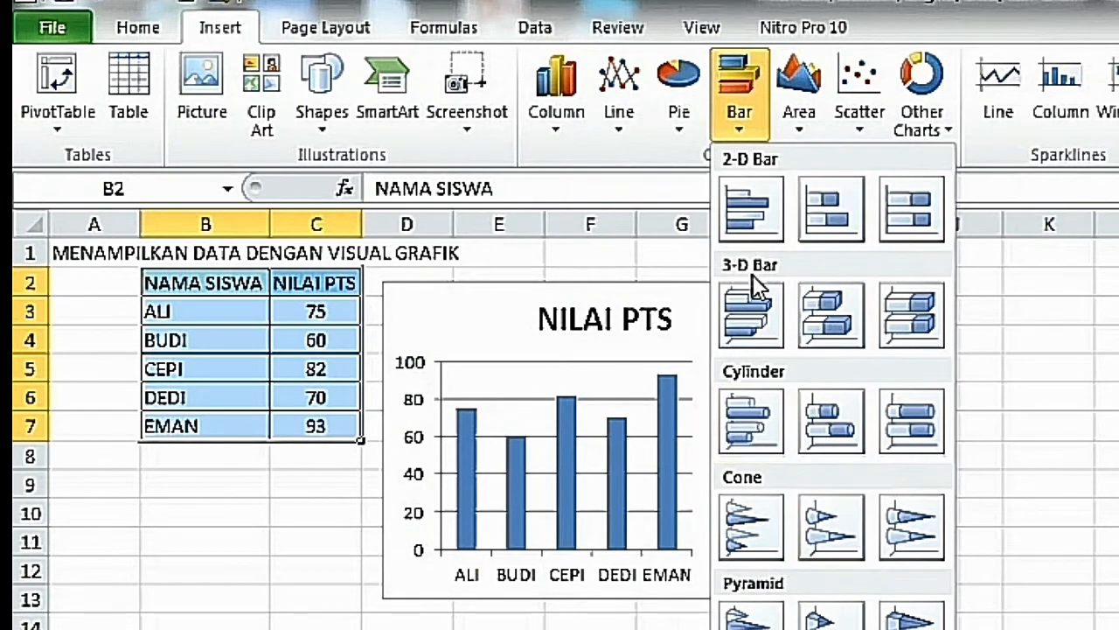
{"action": "left_click", "coordinate": [796, 140]}
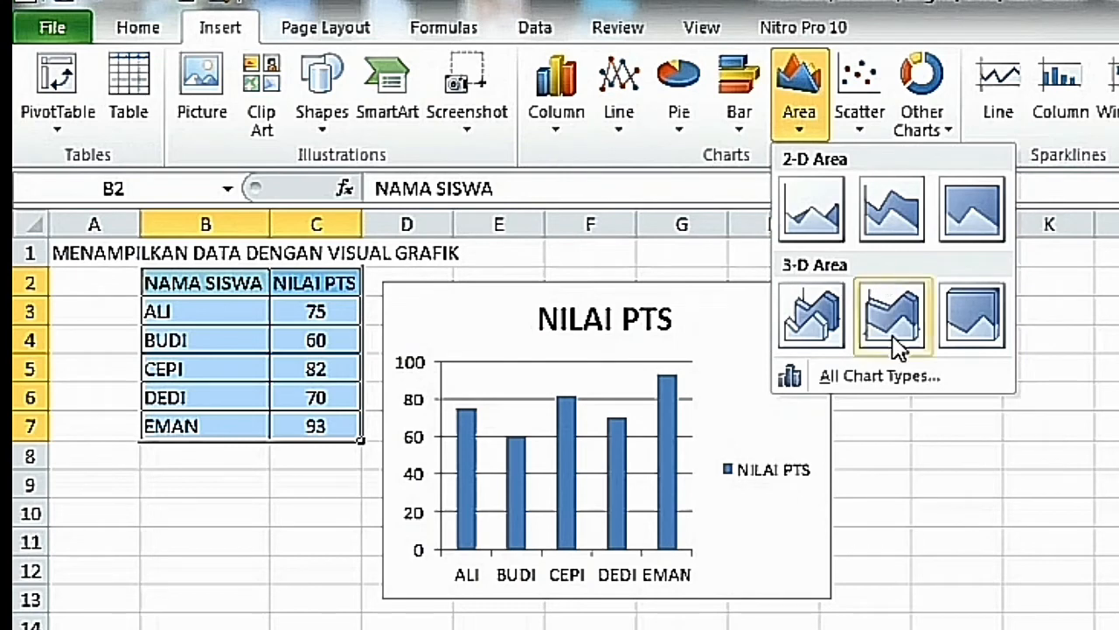
{"action": "left_click", "coordinate": [975, 557]}
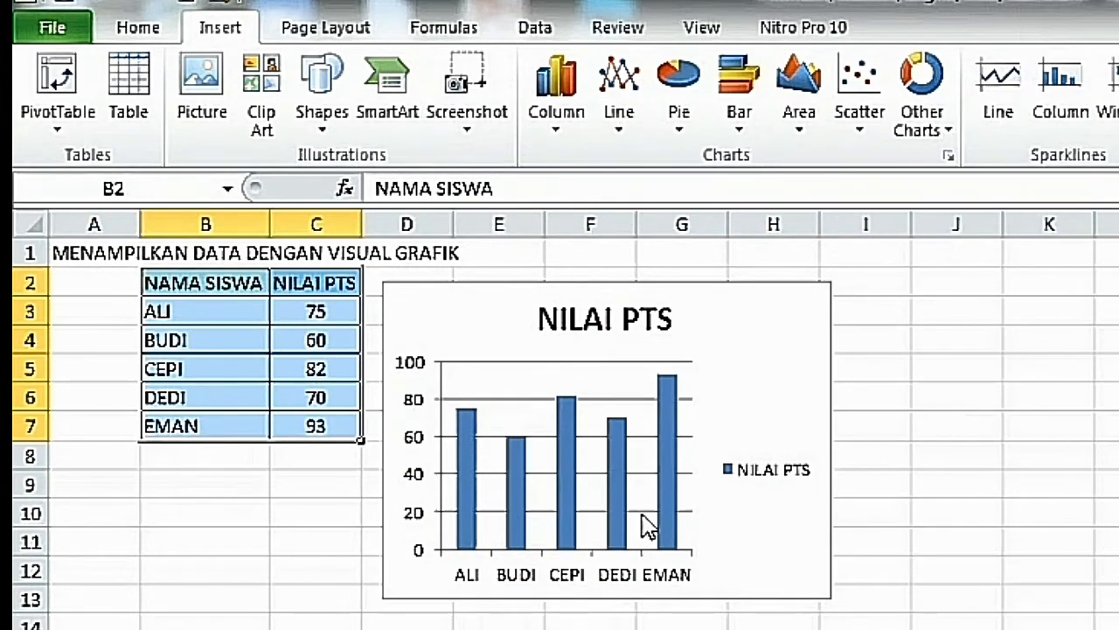
{"action": "mouse_move", "coordinate": [619, 437]}
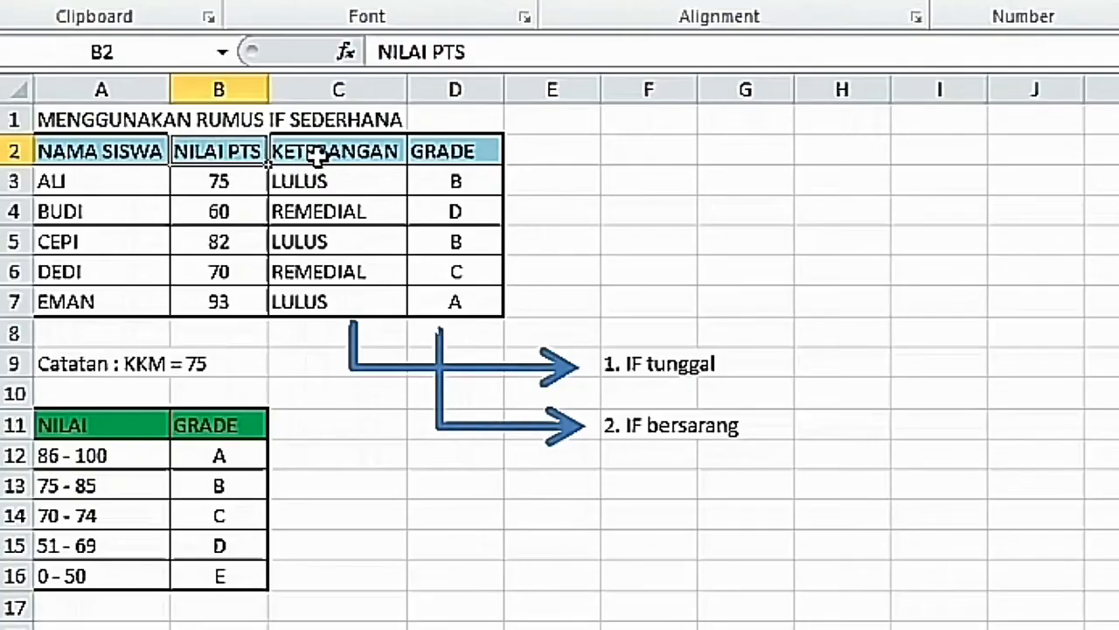
Review the KETERANGAN and GRADE headings and the student names in A3:A7 of the simple IF table.
{"action": "left_click", "coordinate": [315, 157]}
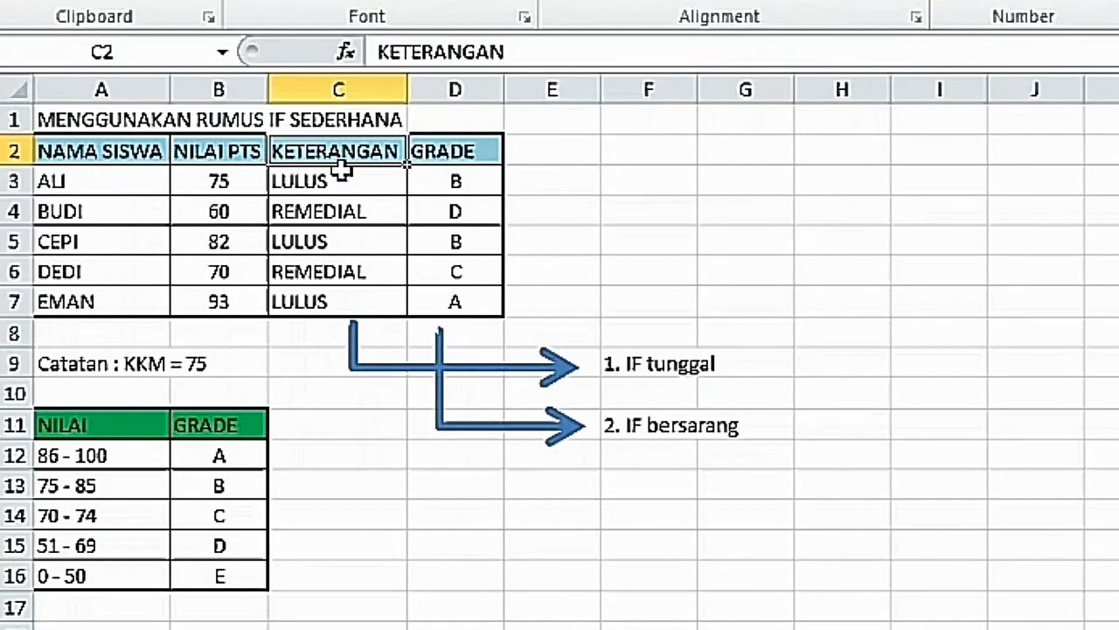
{"action": "double_click", "coordinate": [444, 151]}
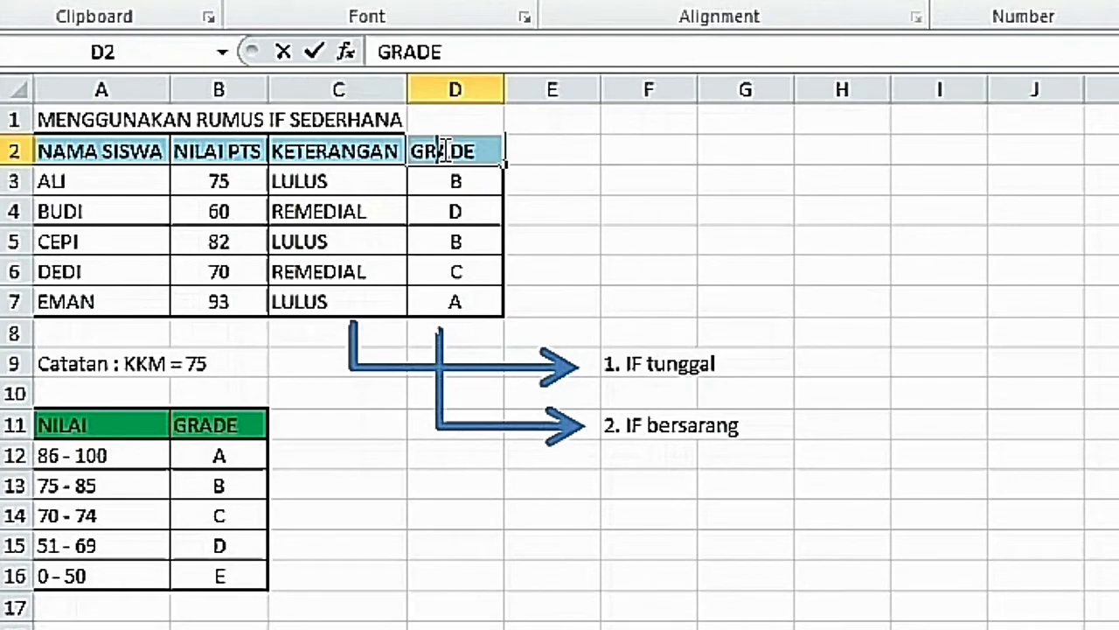
{"action": "left_click", "coordinate": [102, 181]}
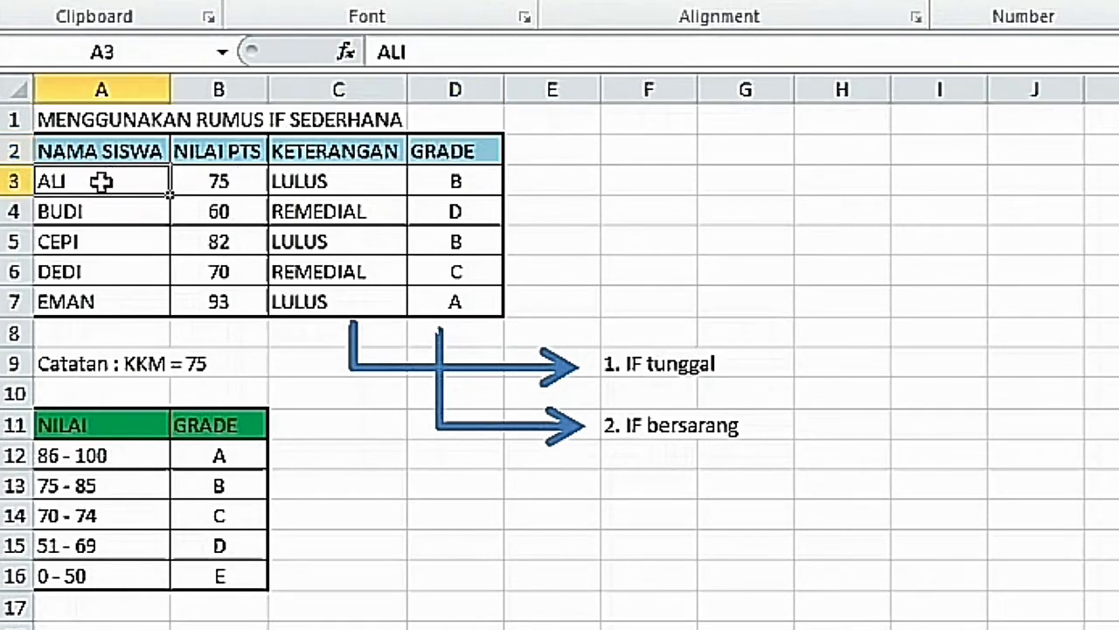
{"action": "left_click", "coordinate": [65, 238]}
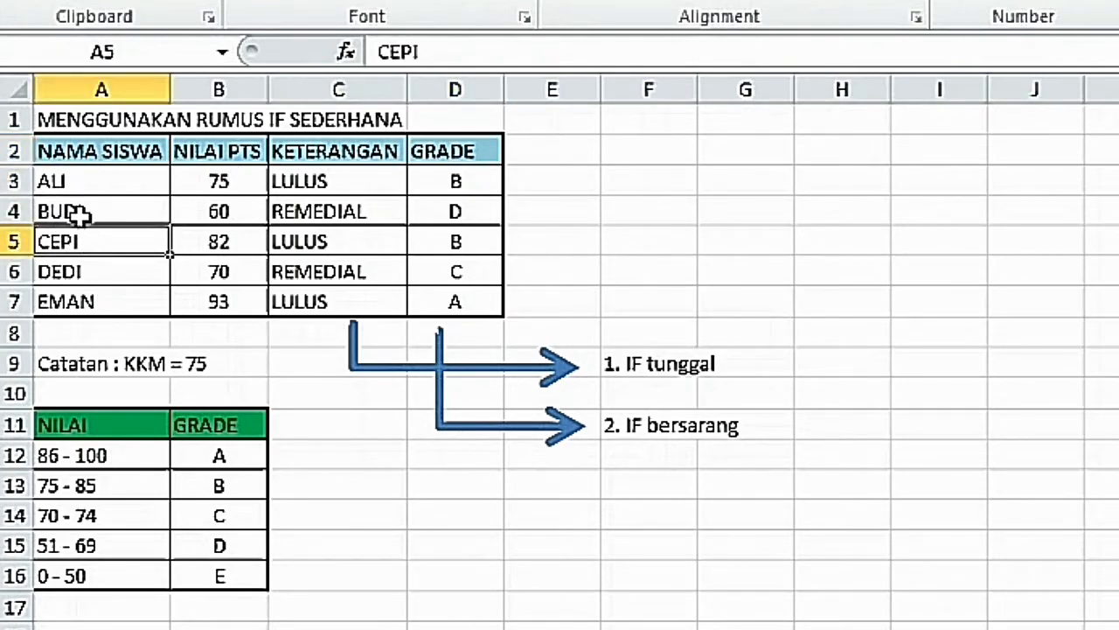
{"action": "left_click", "coordinate": [77, 215]}
{"action": "left_click", "coordinate": [79, 242]}
{"action": "left_click", "coordinate": [87, 280]}
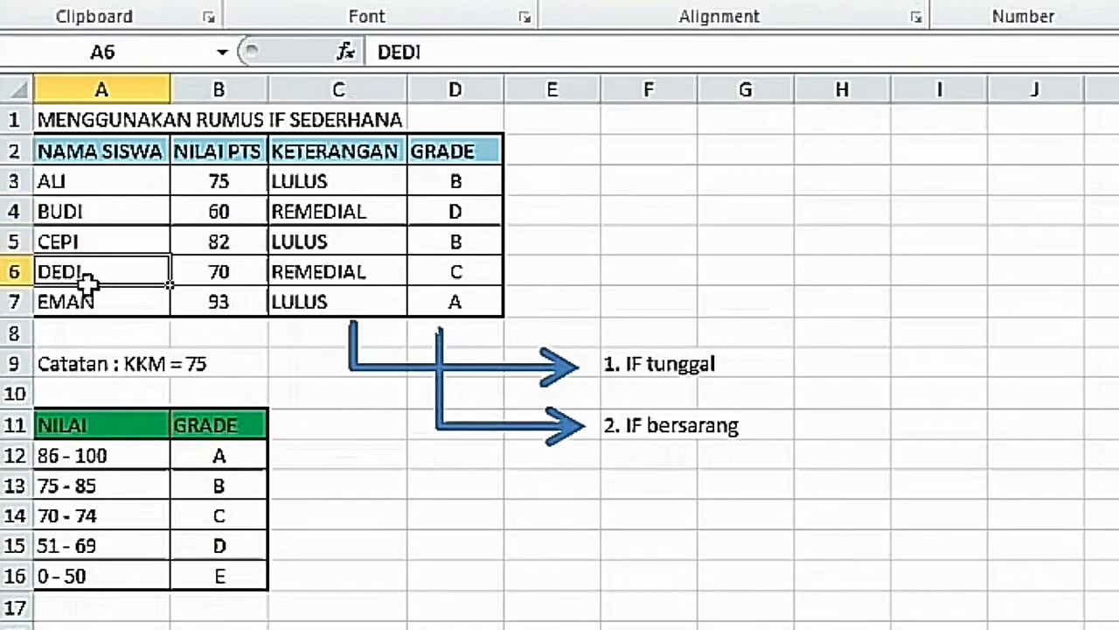
{"action": "left_click", "coordinate": [90, 302]}
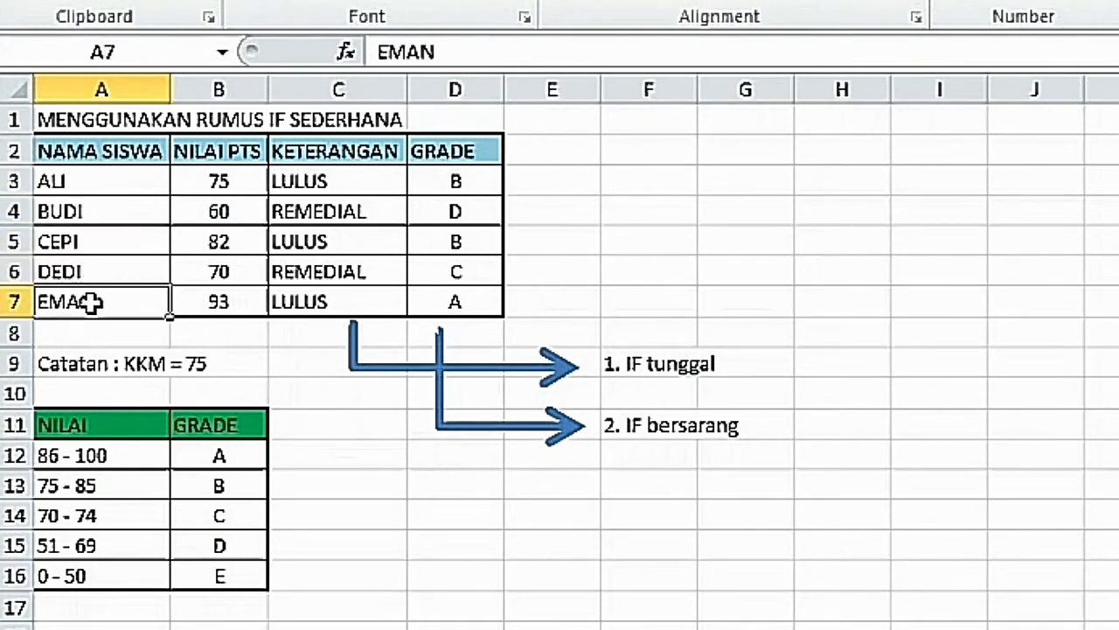
Review each student's NILAI PTS score in B3:B7.
{"action": "left_click", "coordinate": [187, 185]}
{"action": "left_click", "coordinate": [194, 212]}
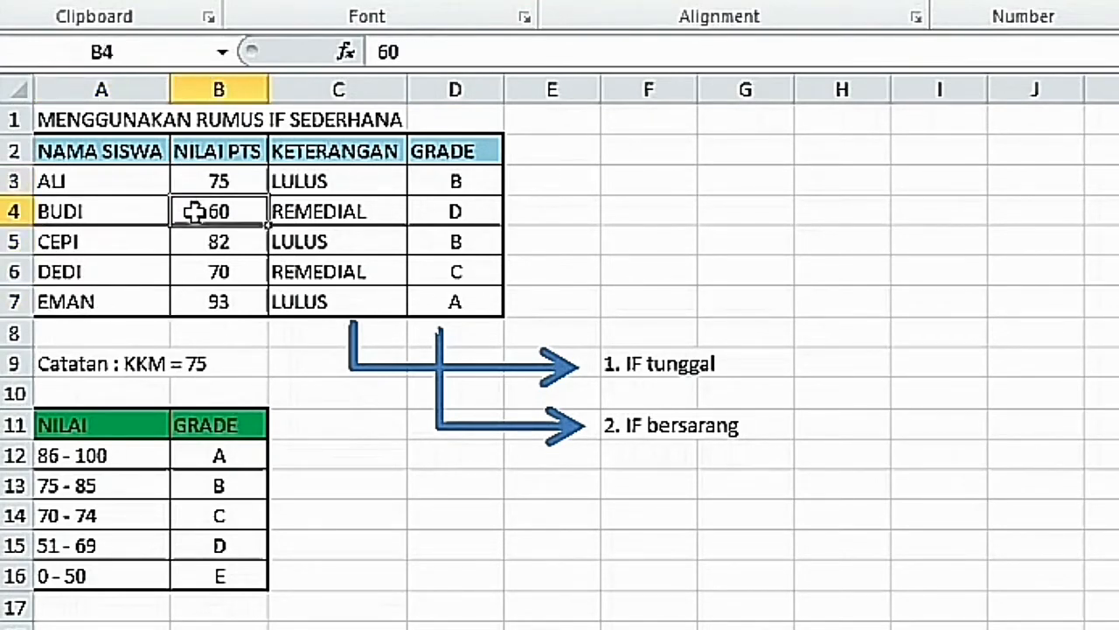
{"action": "left_click", "coordinate": [185, 239]}
{"action": "left_click", "coordinate": [211, 278]}
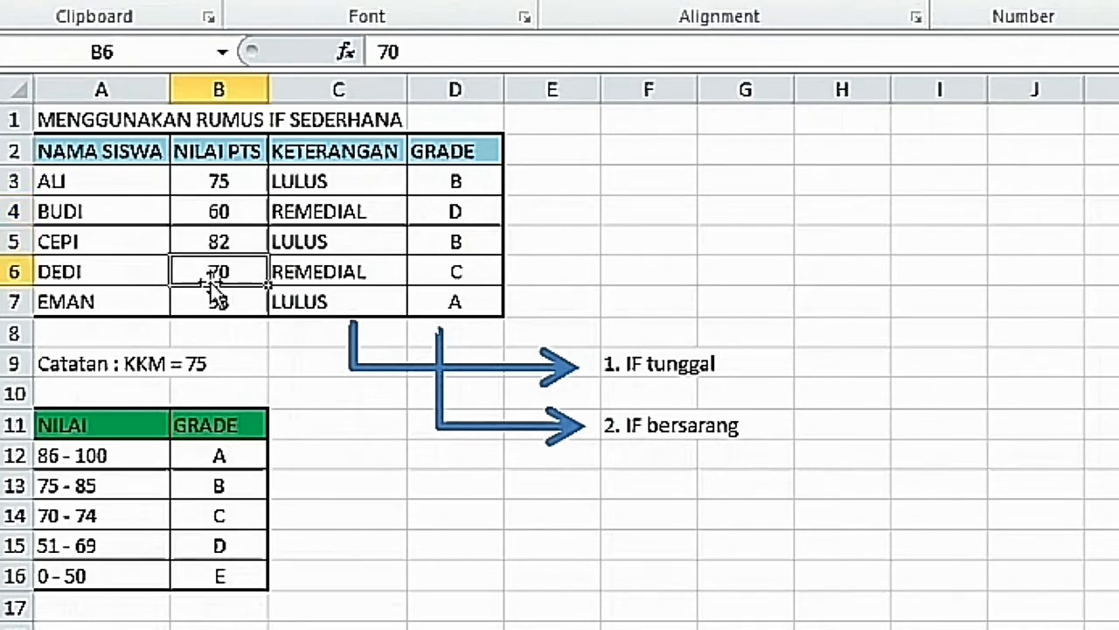
{"action": "left_click", "coordinate": [211, 297]}
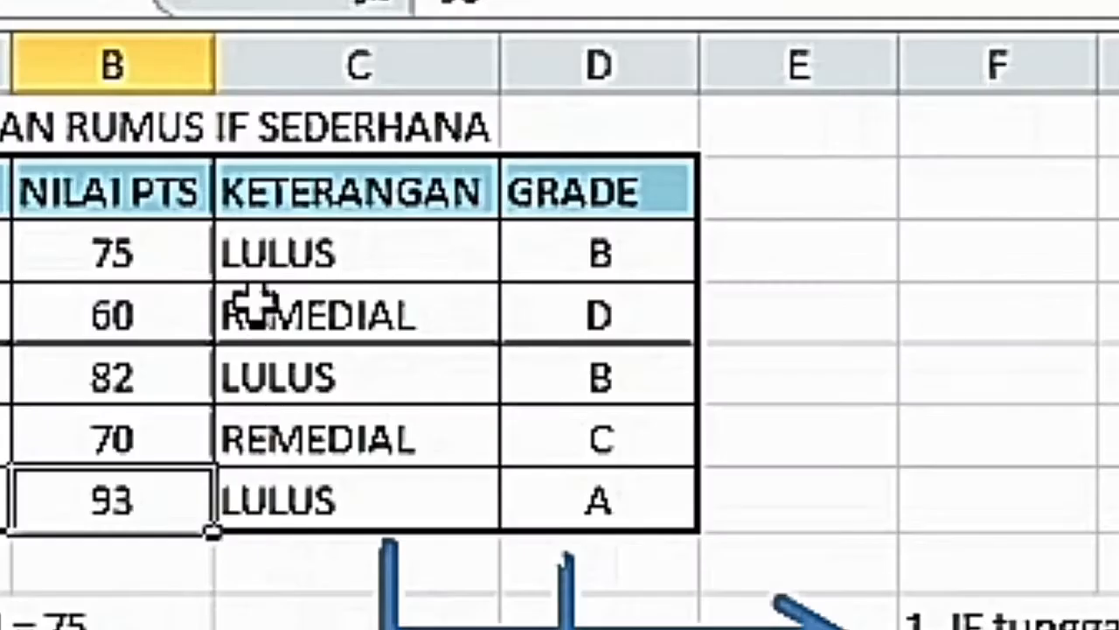
Examine the single IF formula in C3, highlighting its "LULUS" and "REMEDIAL" arguments, and leave it unchanged.
{"action": "left_click", "coordinate": [300, 250]}
{"action": "double_click", "coordinate": [300, 250]}
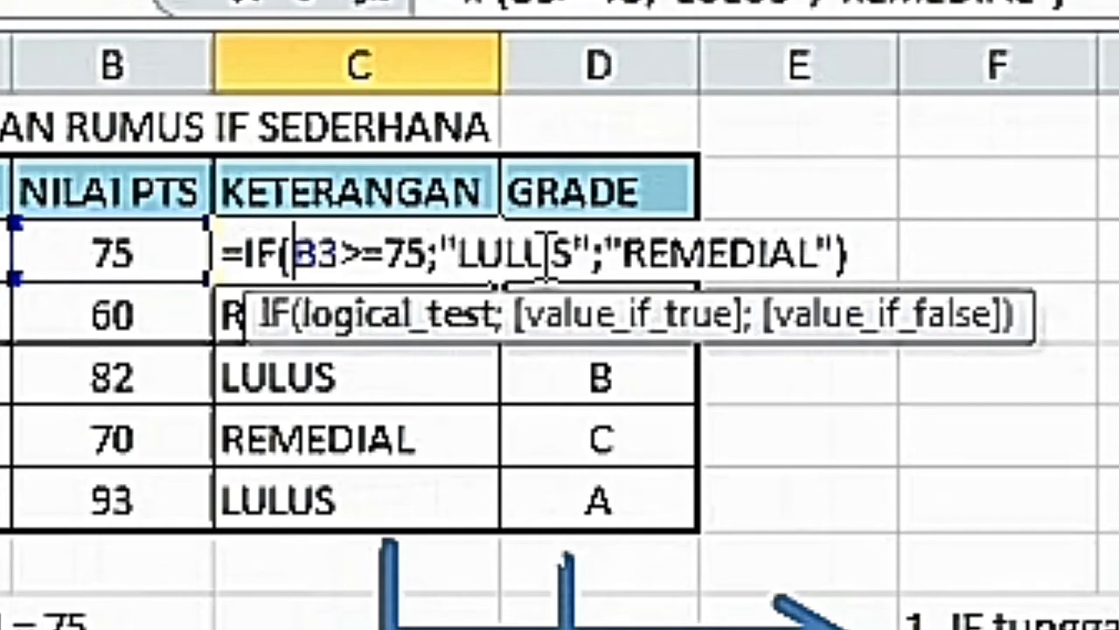
{"action": "left_click_drag", "start_coordinate": [461, 260], "coordinate": [576, 259]}
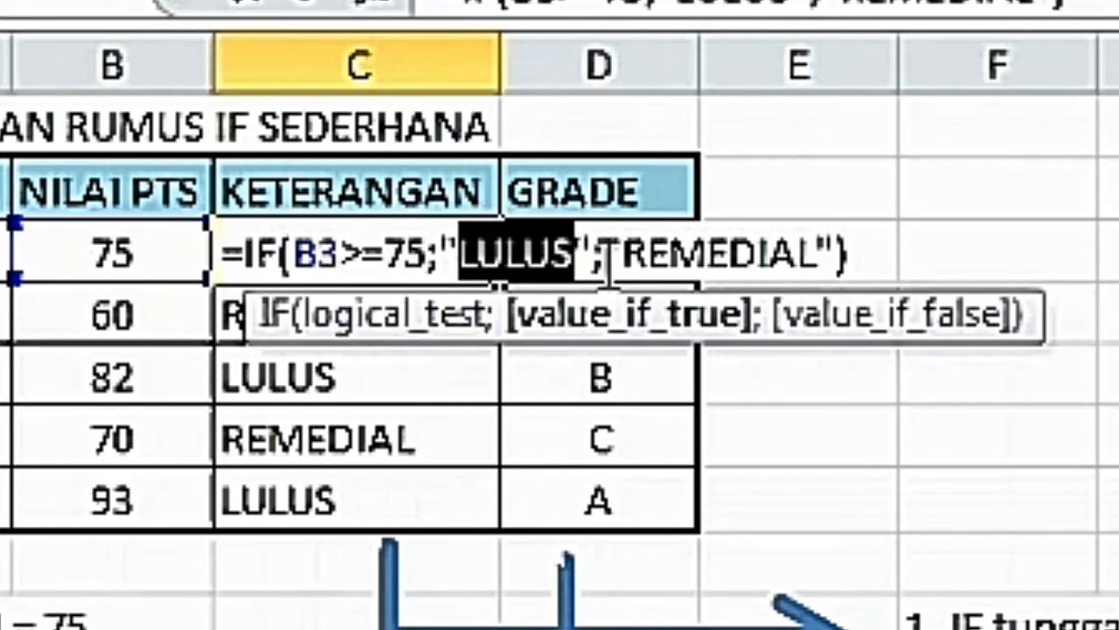
{"action": "left_click_drag", "start_coordinate": [605, 256], "coordinate": [844, 254]}
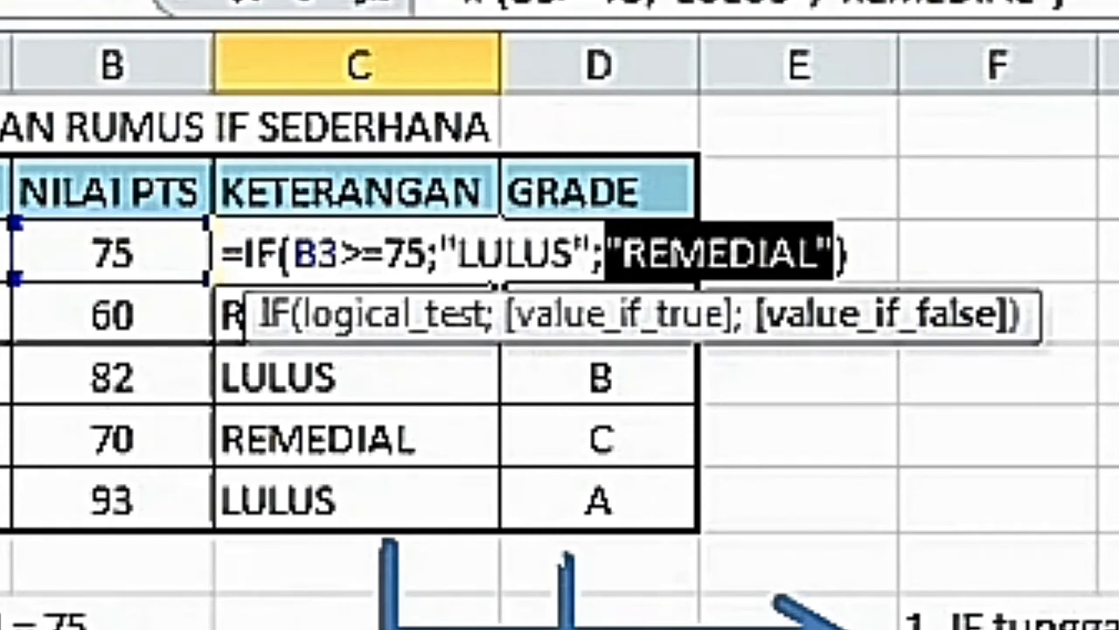
{"action": "key", "text": "Return"}
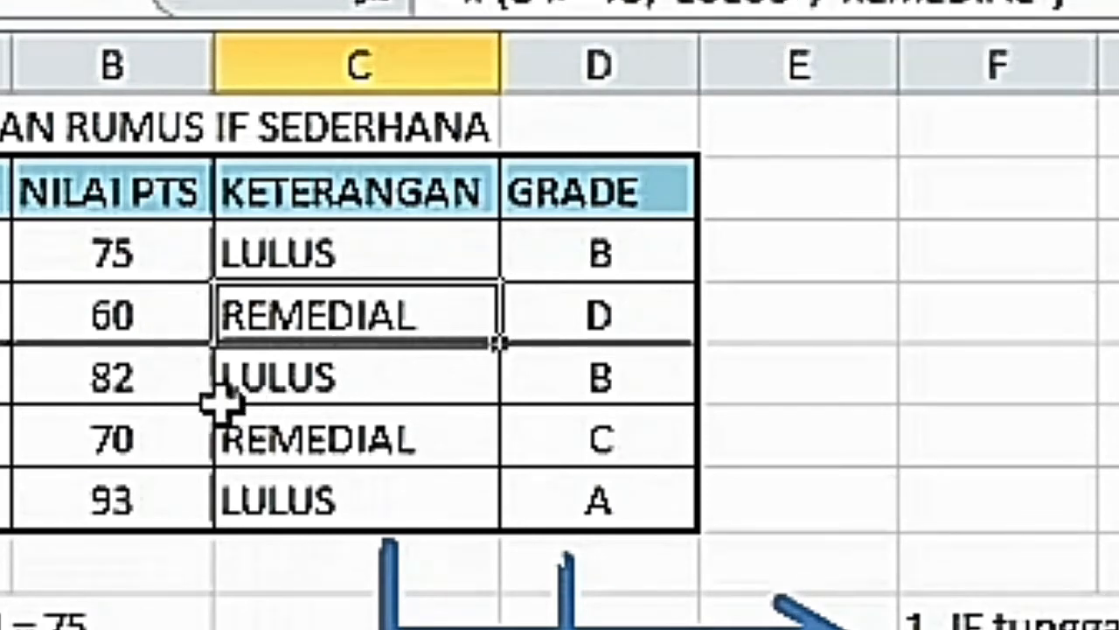
Inspect the single IF formulas in C5 and C6 and check the remaining KETERANGAN result in C7.
{"action": "double_click", "coordinate": [333, 379]}
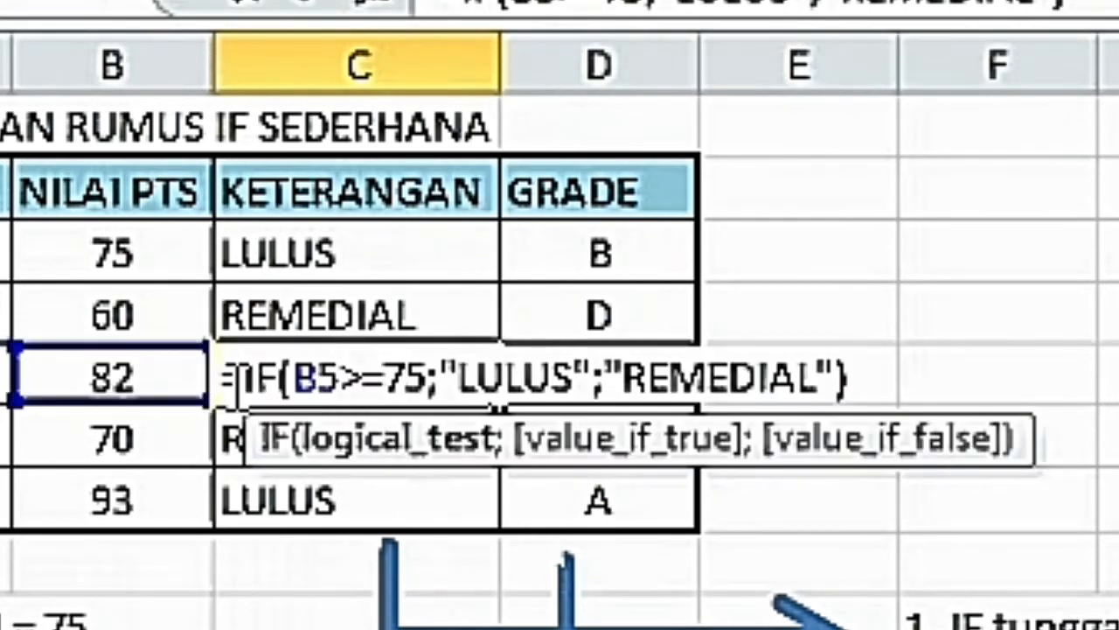
{"action": "key", "text": "Return"}
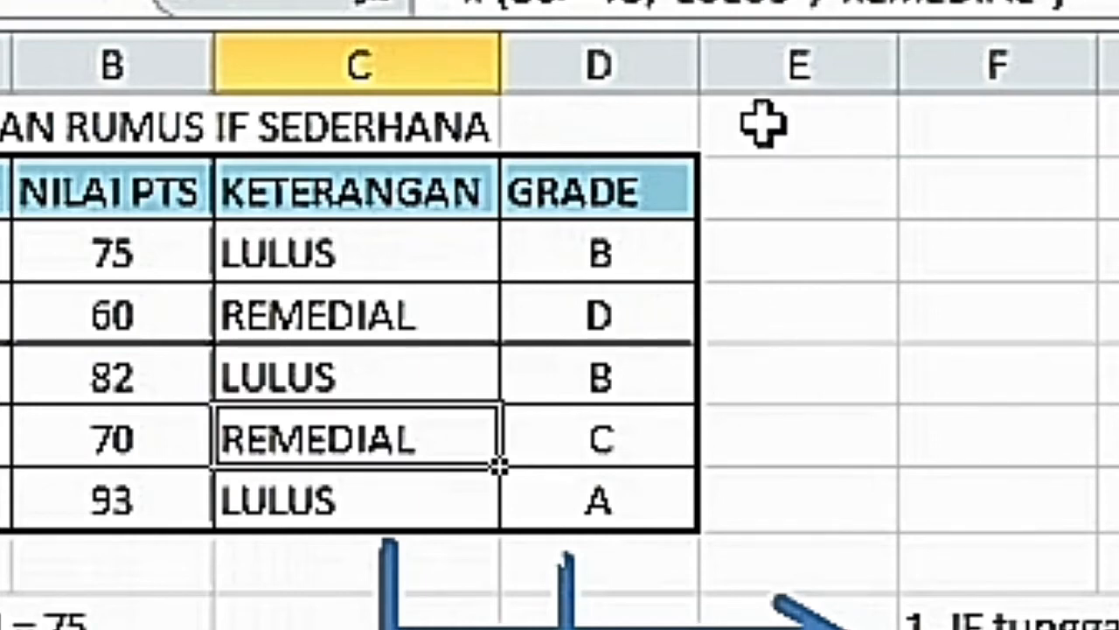
{"action": "key", "text": "Up"}
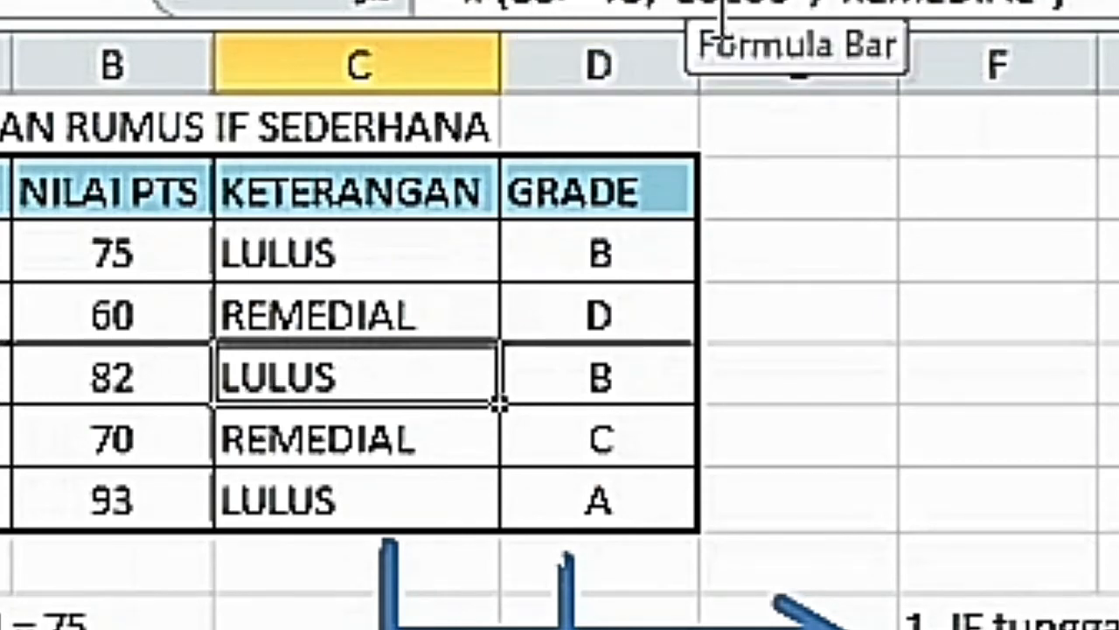
{"action": "double_click", "coordinate": [310, 430]}
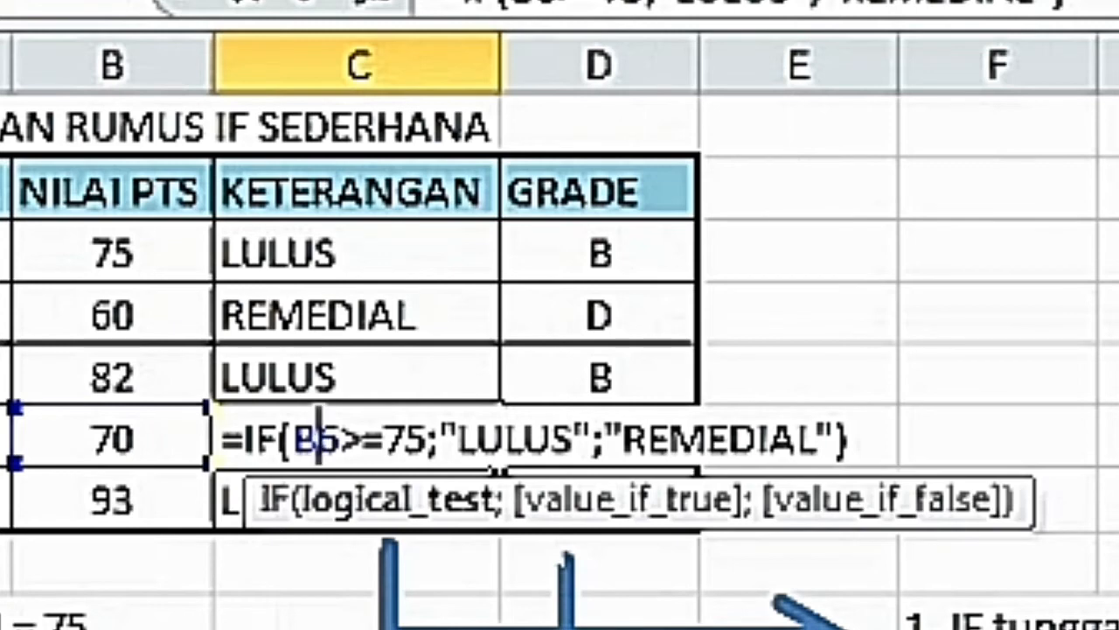
{"action": "key", "text": "Return"}
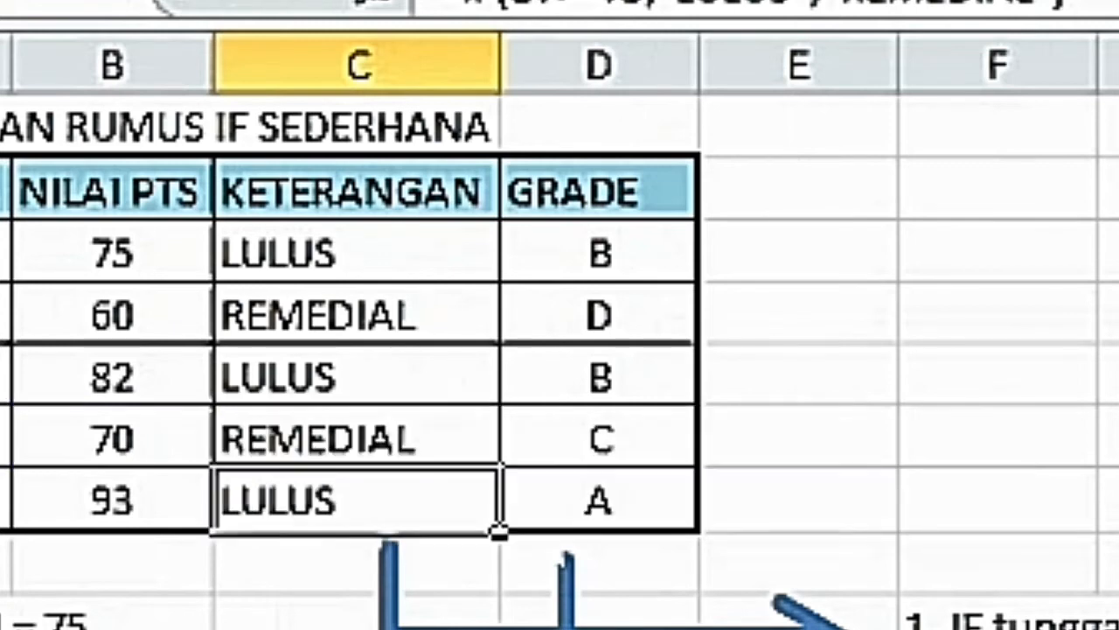
{"action": "left_click", "coordinate": [304, 422]}
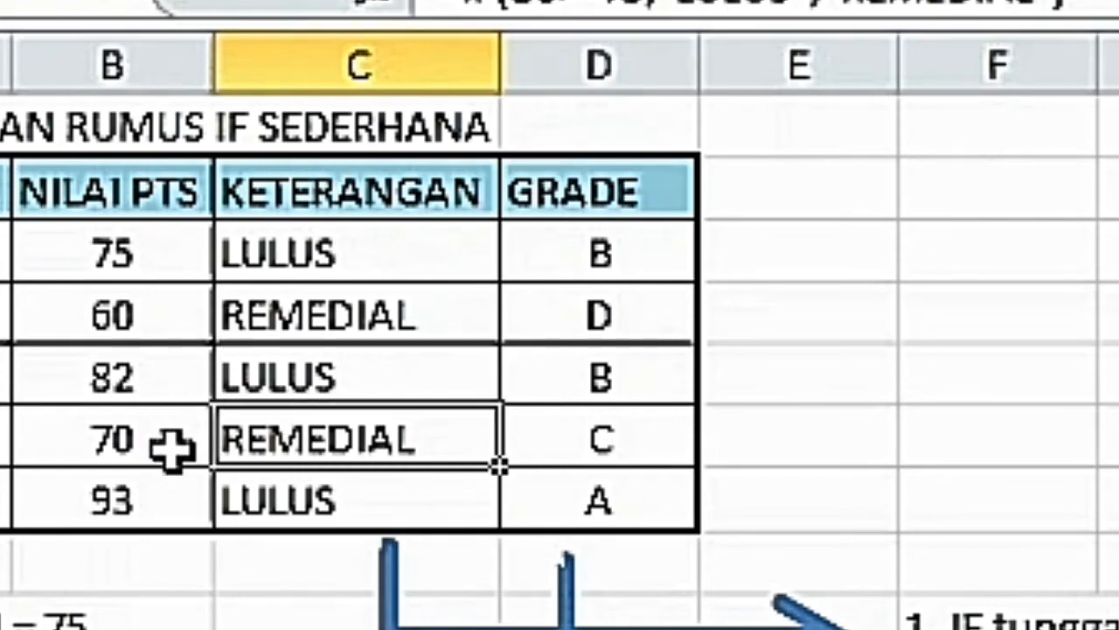
{"action": "left_click", "coordinate": [300, 512]}
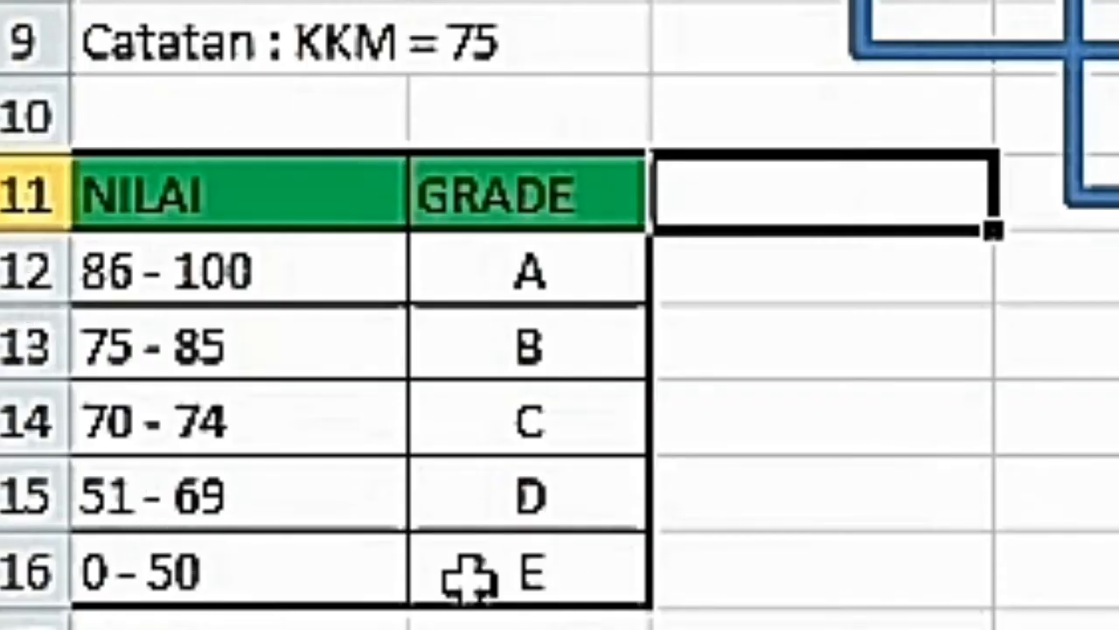
Review the NILAI and GRADE criteria headings in row 11 and inspect the nested IF formulas in D3:D7.
{"action": "left_click", "coordinate": [188, 191]}
{"action": "left_click", "coordinate": [497, 197]}
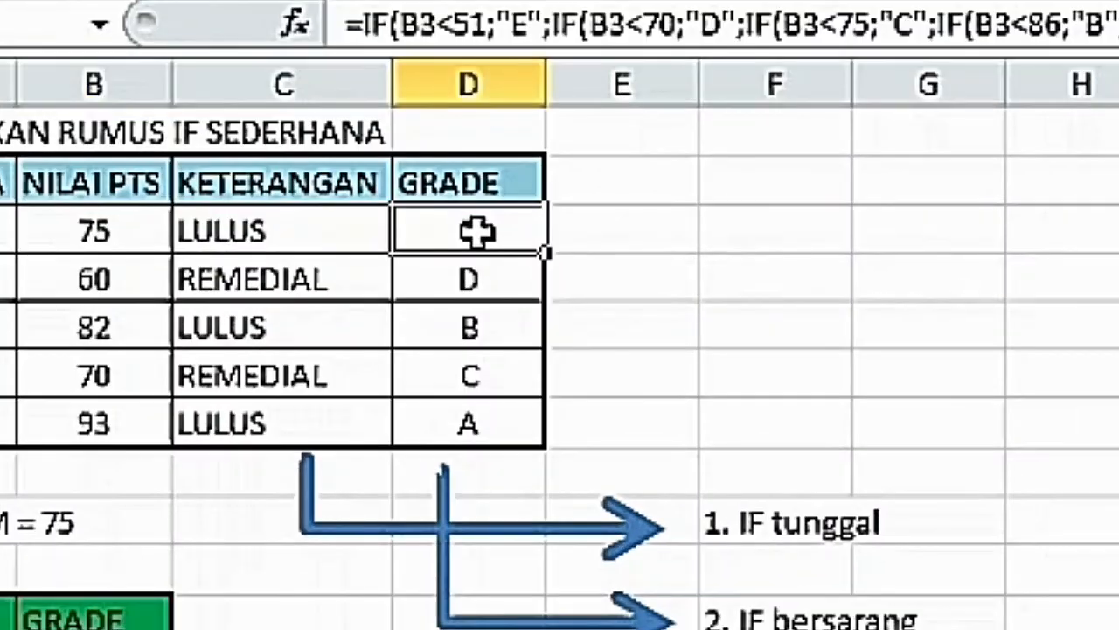
{"action": "double_click", "coordinate": [472, 229]}
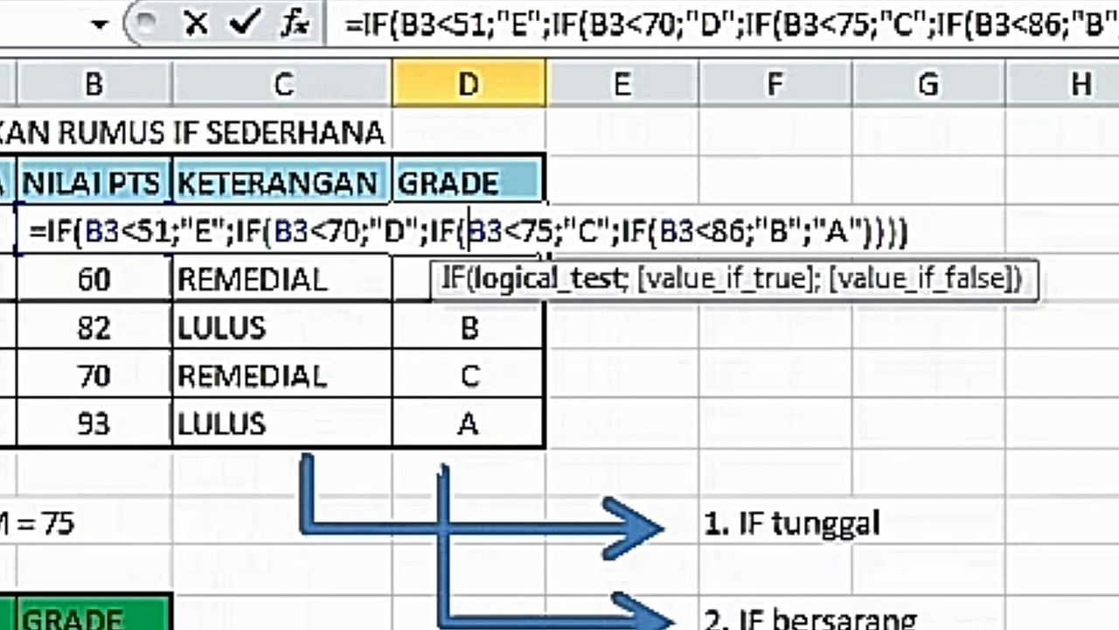
{"action": "key", "text": "Return"}
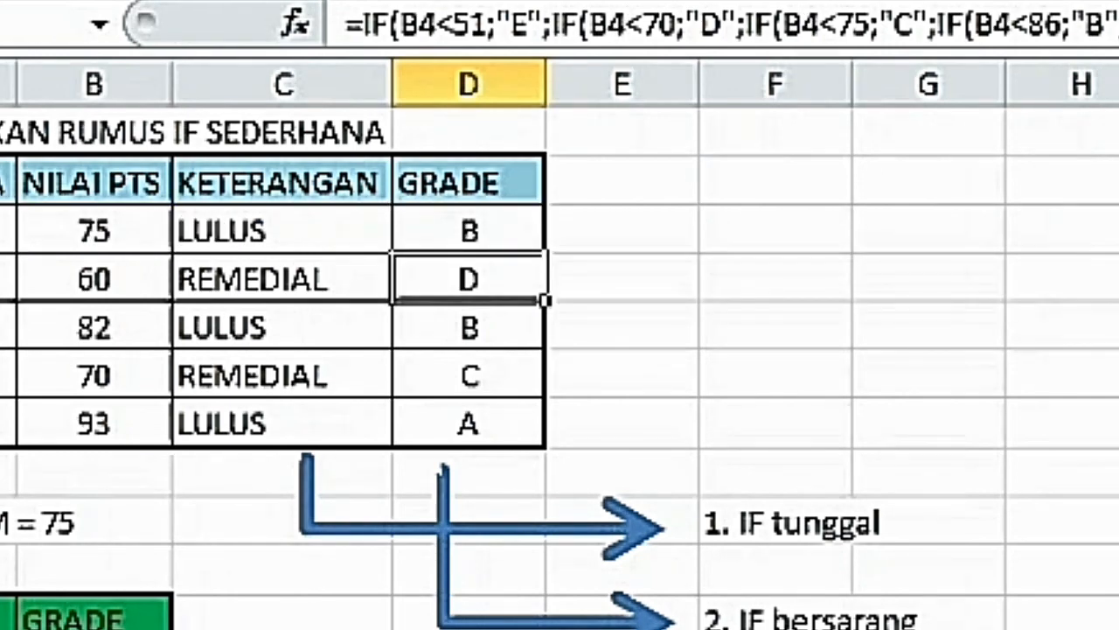
{"action": "key", "text": "Down"}
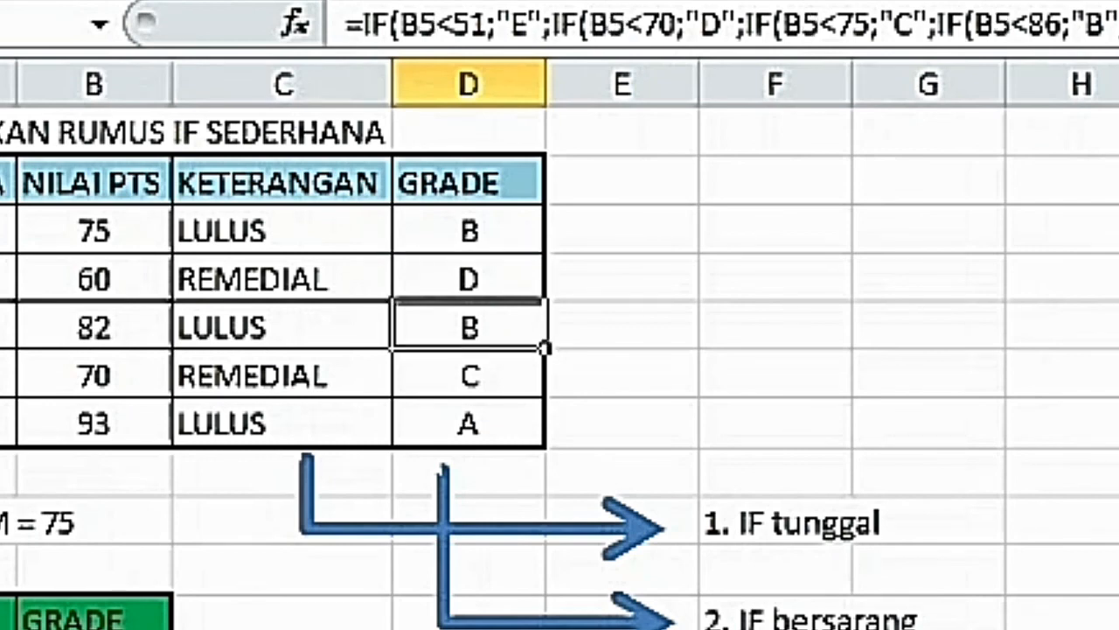
{"action": "key", "text": "Down"}
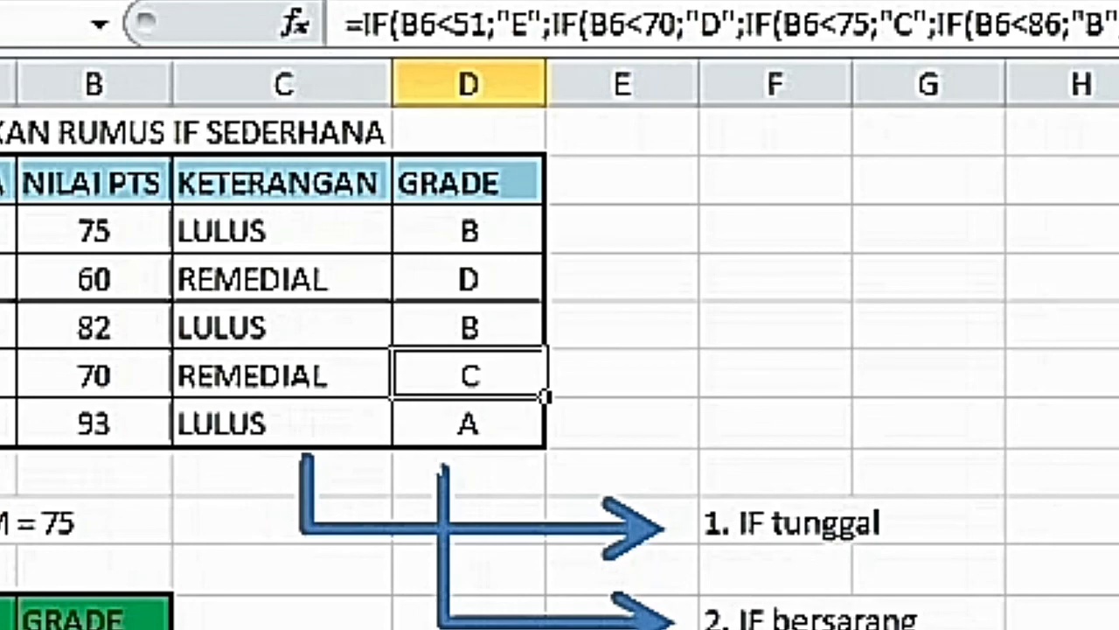
{"action": "key", "text": "Down"}
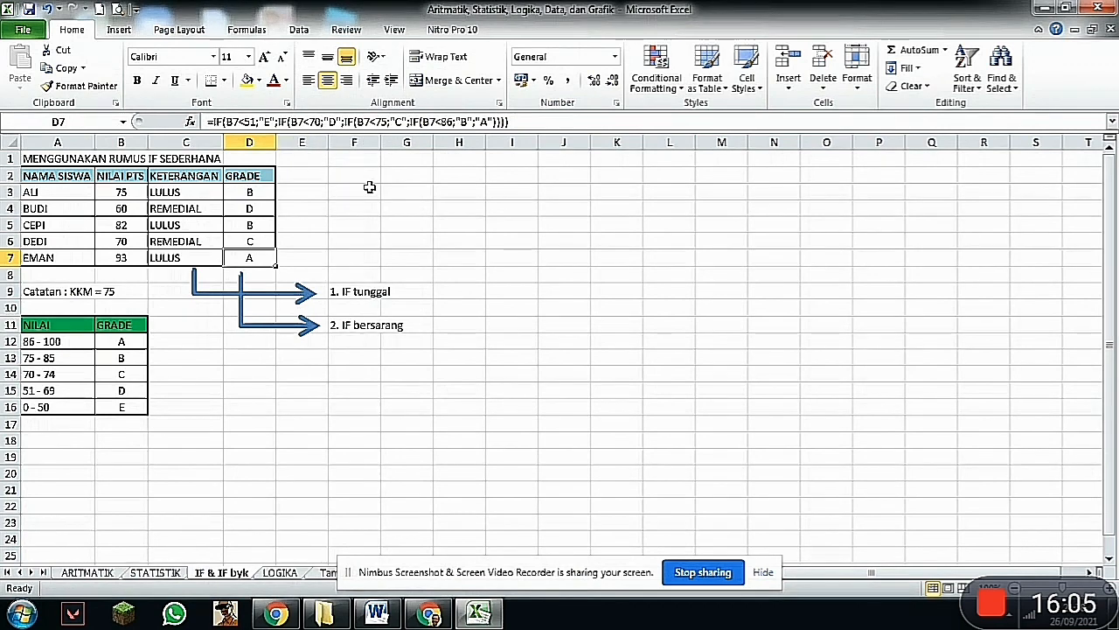
{"action": "key", "text": "Down"}
{"action": "key", "text": "Down"}
{"action": "key", "text": "Down"}
{"action": "key", "text": "Down"}
{"action": "key", "text": "Down"}
{"action": "key", "text": "Down"}
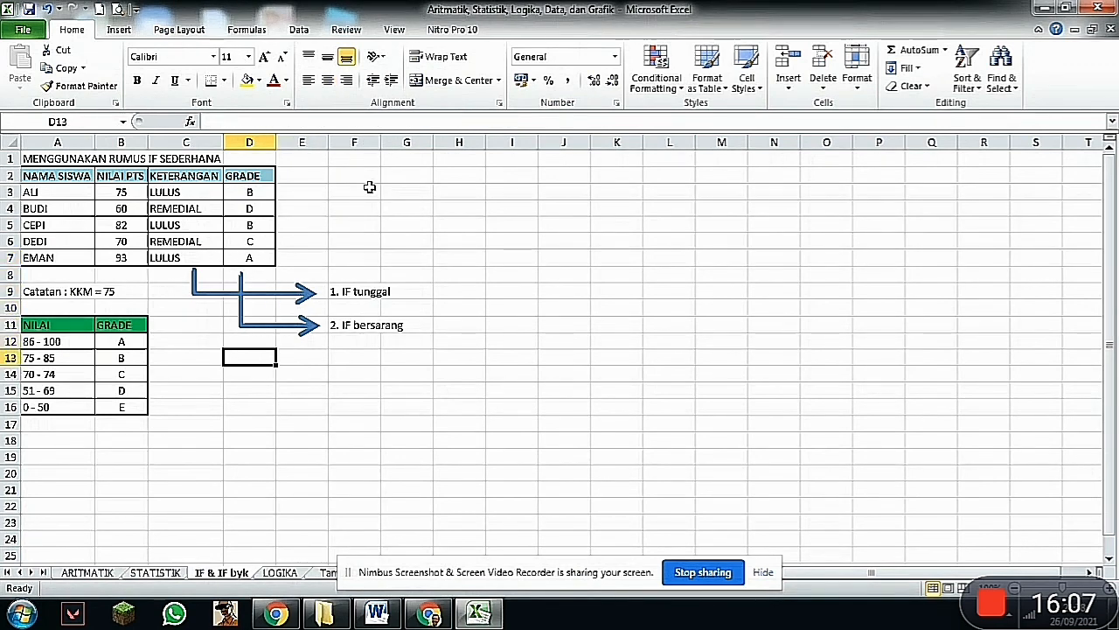